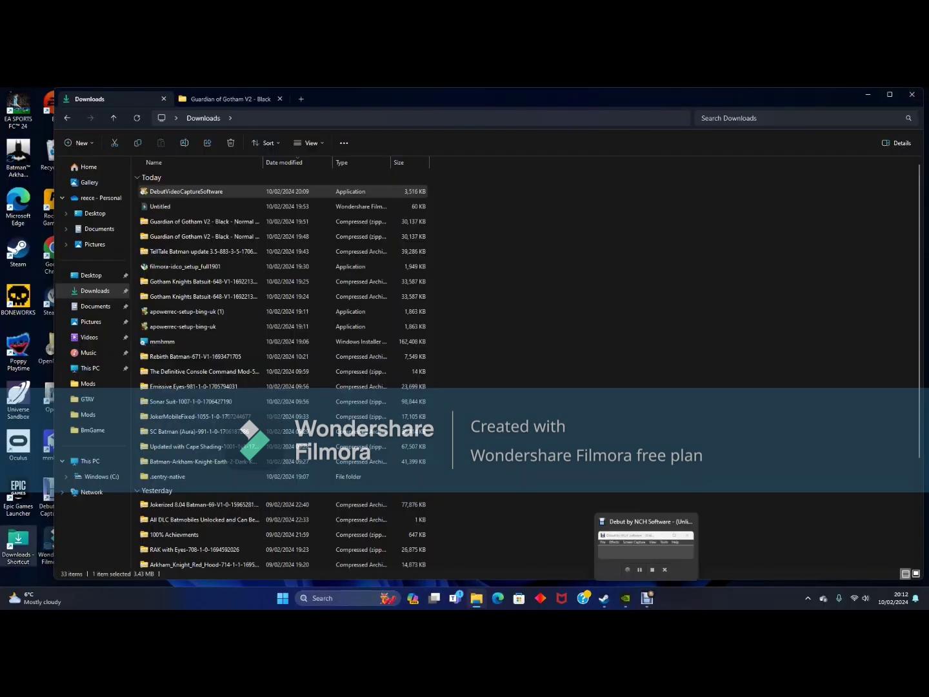
# Step: Switch to Microsoft Edge, search the web for "thunder store boneworks" and open the Thunderstore Boneworks mod database
pyautogui.click(497, 598)
pyautogui.click(498, 598)
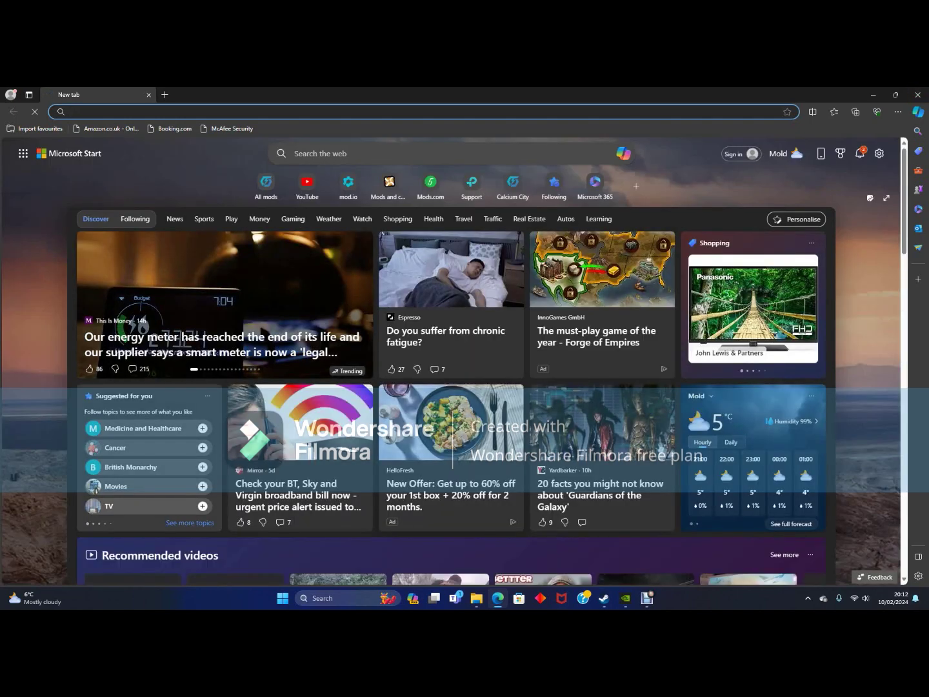
pyautogui.write('thunder')
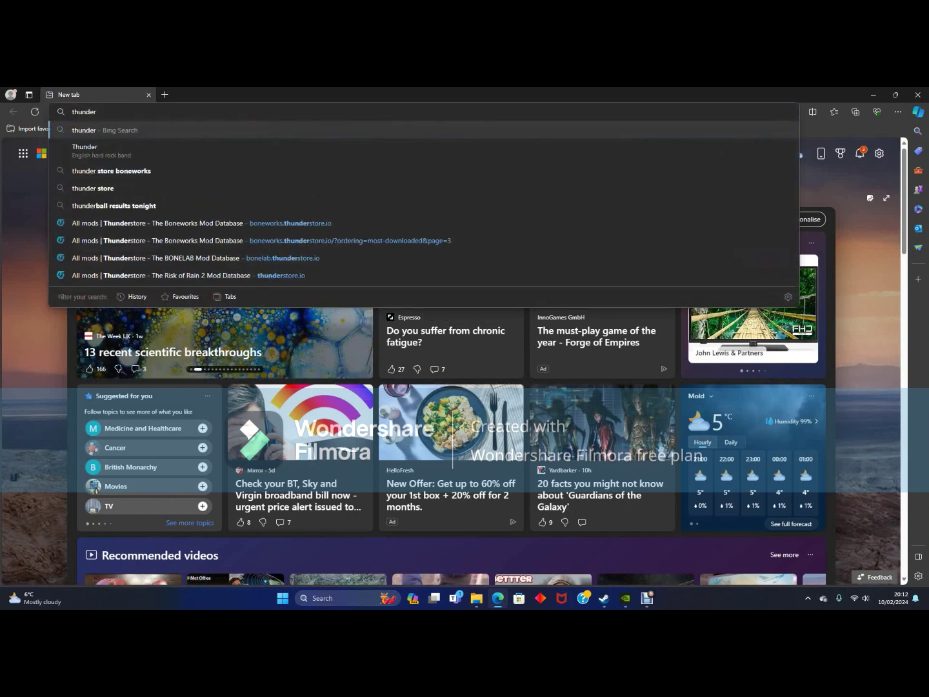
pyautogui.click(113, 170)
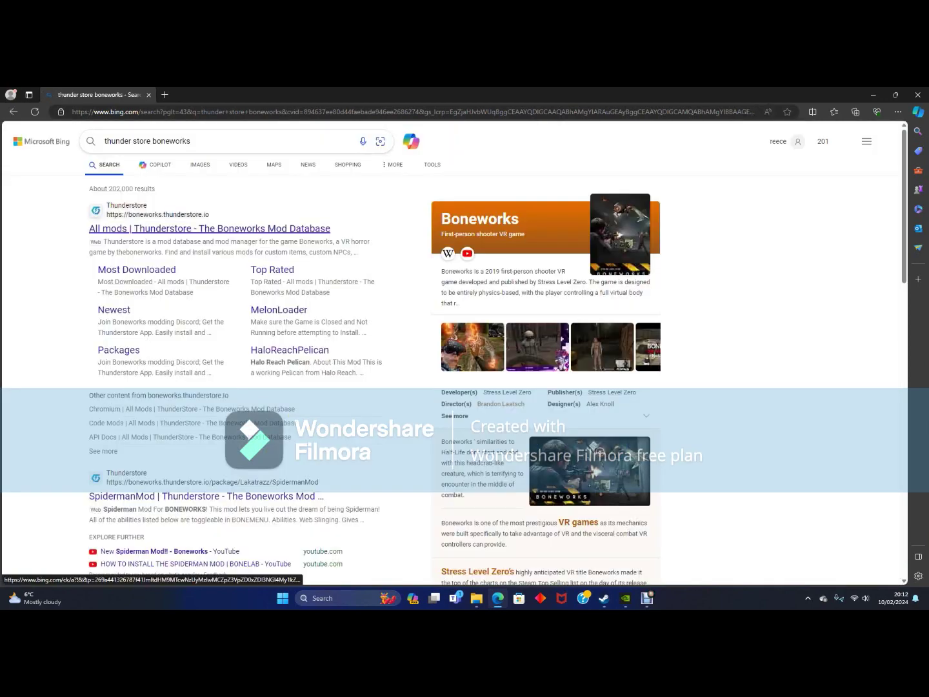
pyautogui.click(114, 173)
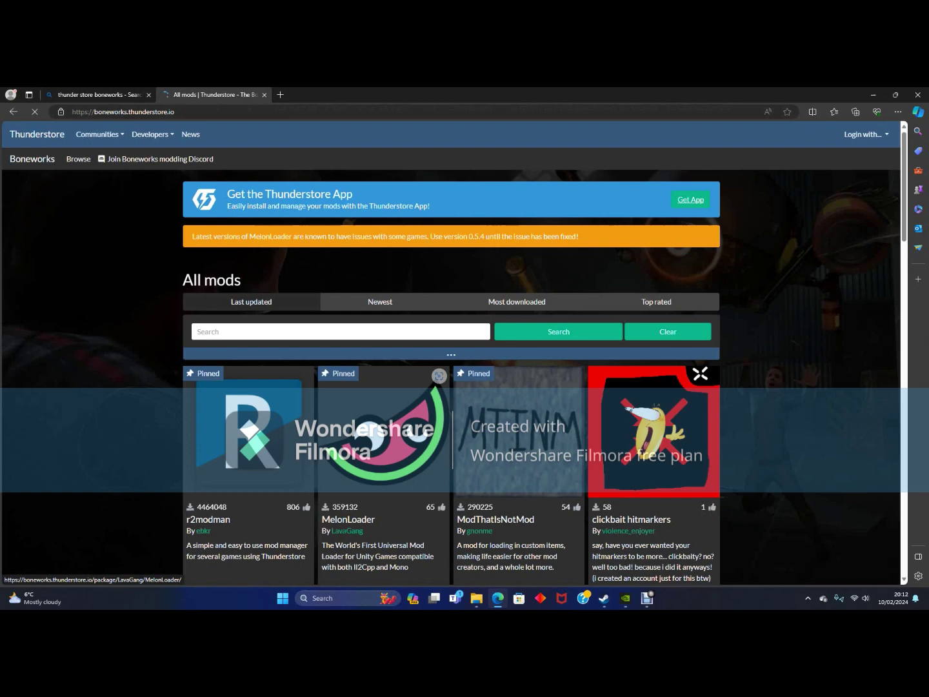
# Step: Download the MelonLoader package manually from its Thunderstore page and look through its README and requirements
pyautogui.click(384, 432)
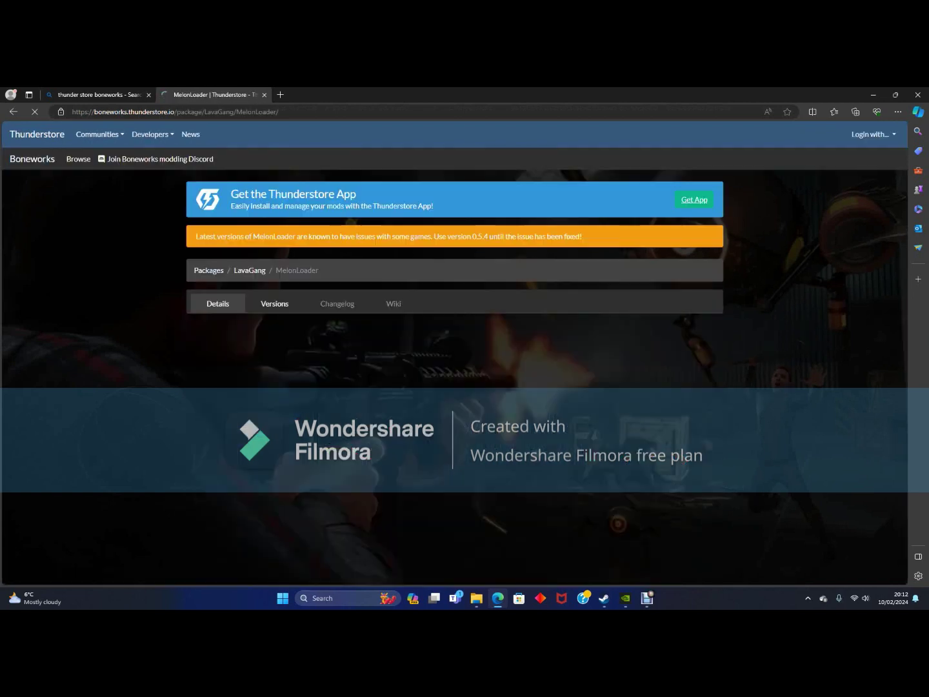
pyautogui.scroll(-3, 452, 410)
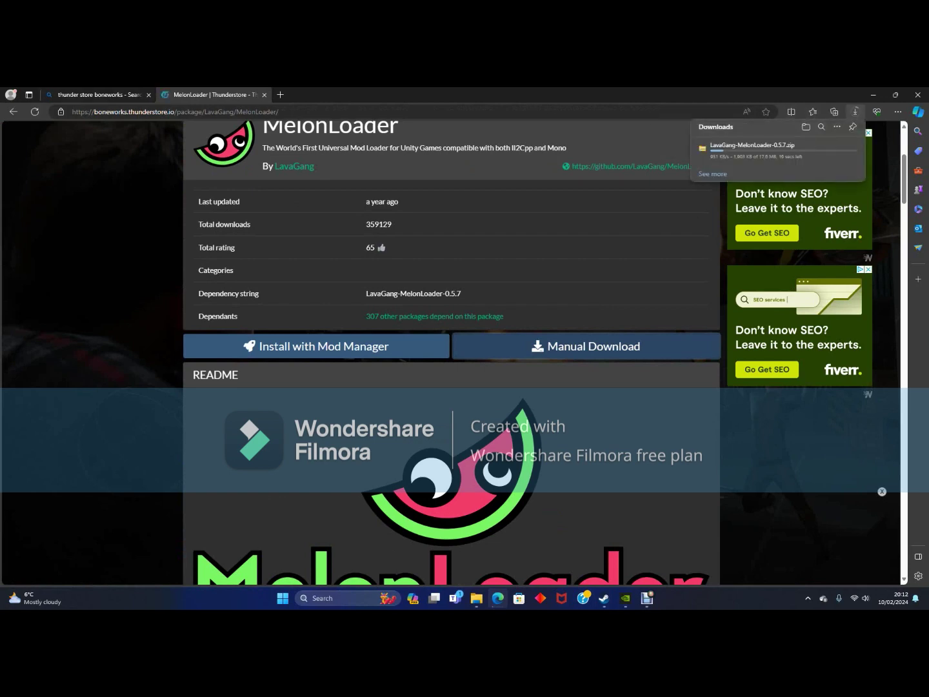
pyautogui.scroll(-8, 452, 351)
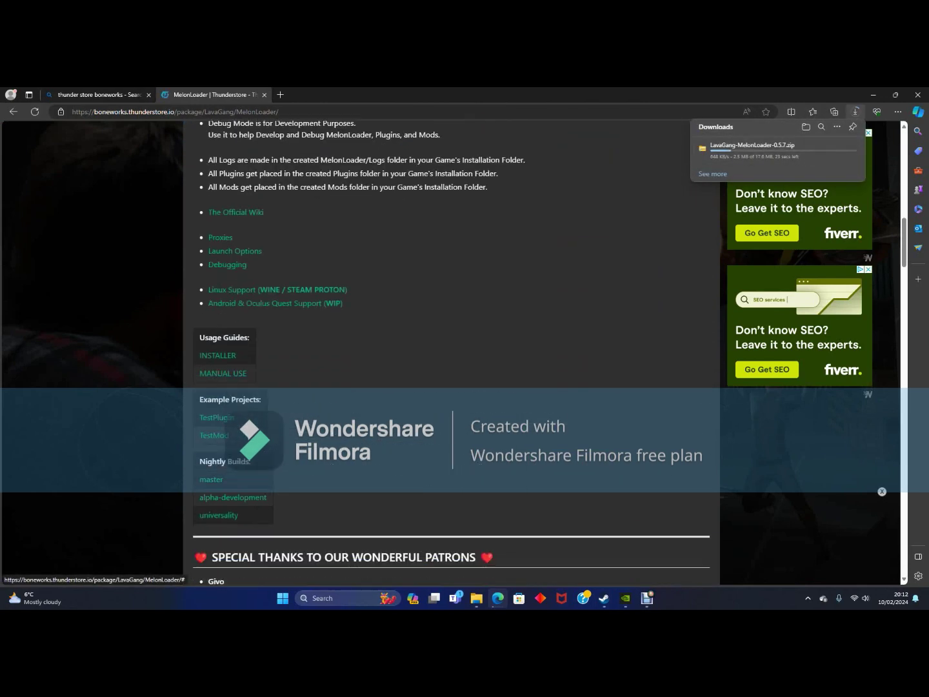
pyautogui.scroll(-5, 452, 350)
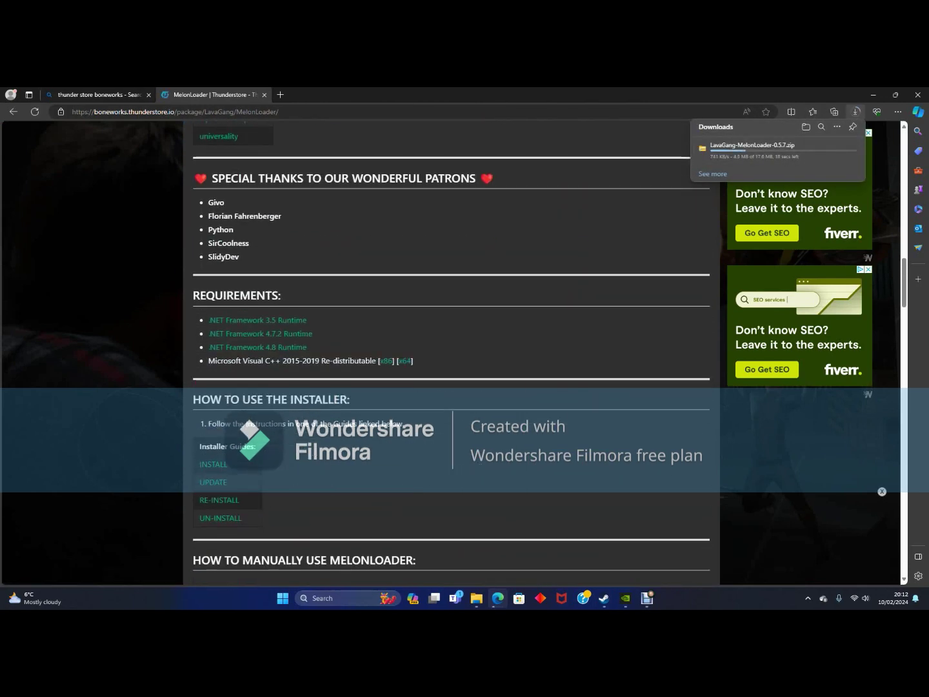
pyautogui.scroll(-4, 452, 351)
pyautogui.scroll(6, 451, 352)
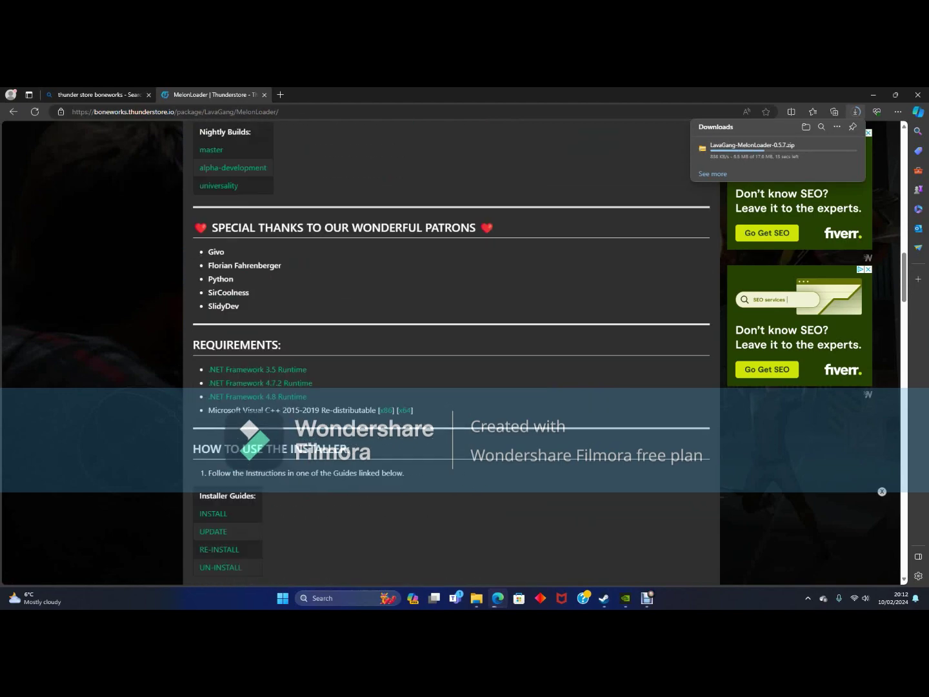
# Step: Return to the Boneworks mod list, open the ModThatIsNotMod page and download the mod manually
pyautogui.hotkey('alt', 'Left')
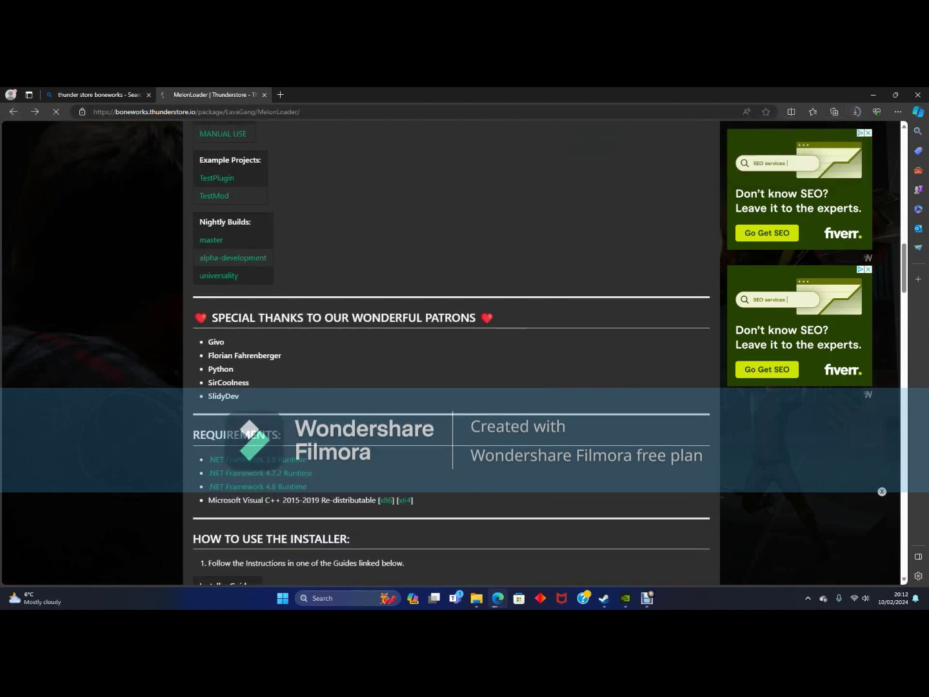
pyautogui.scroll(2, 452, 352)
pyautogui.scroll(-5, 451, 352)
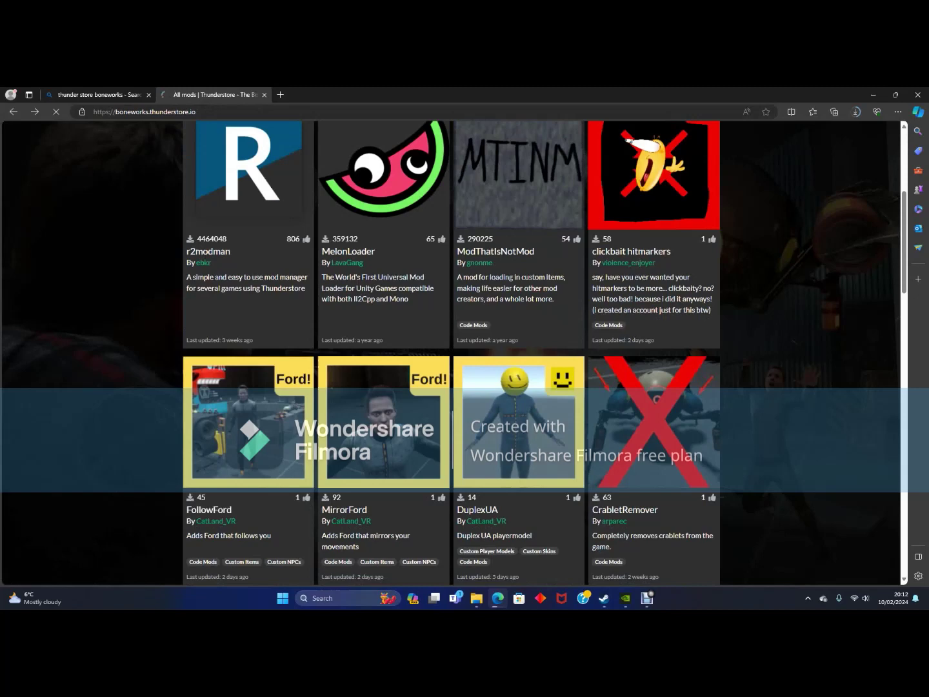
pyautogui.click(496, 241)
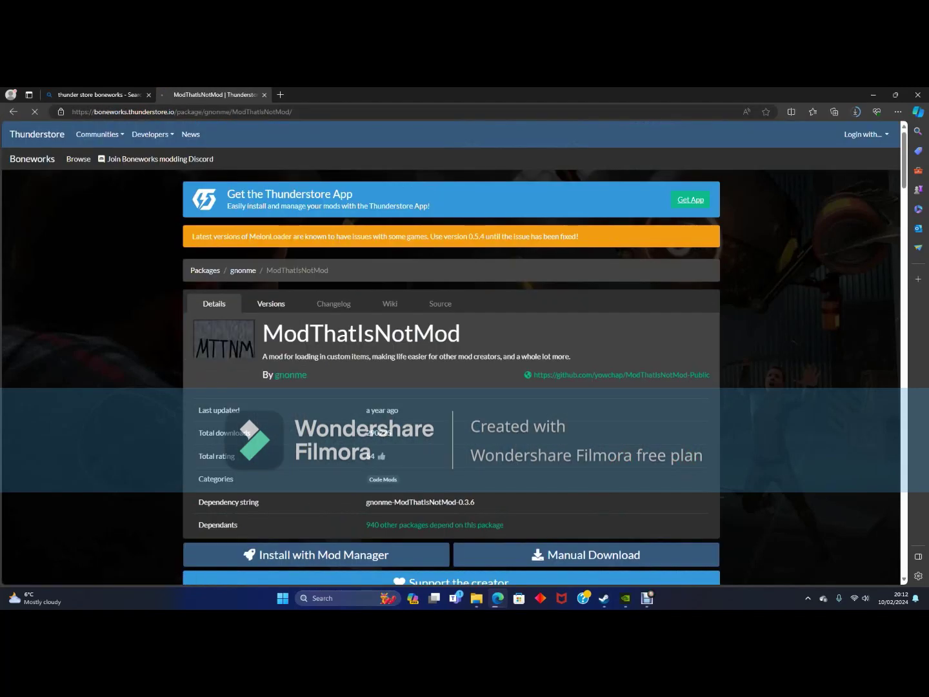
pyautogui.scroll(-2, 581, 416)
pyautogui.click(585, 416)
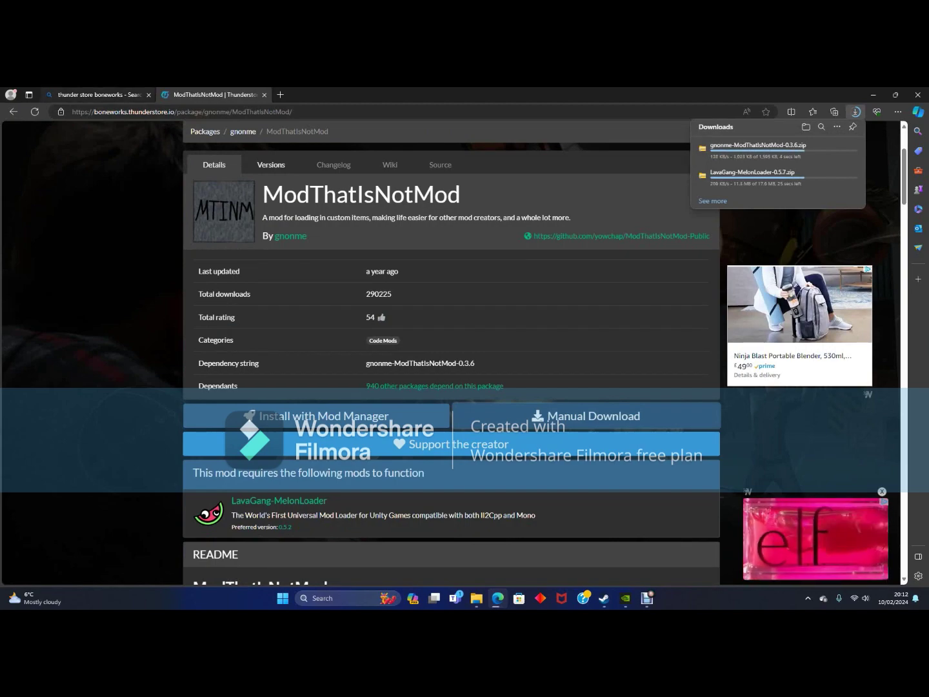
# Step: Return to the Boneworks mod list, sort it by most downloaded and look through the available mods
pyautogui.click(14, 112)
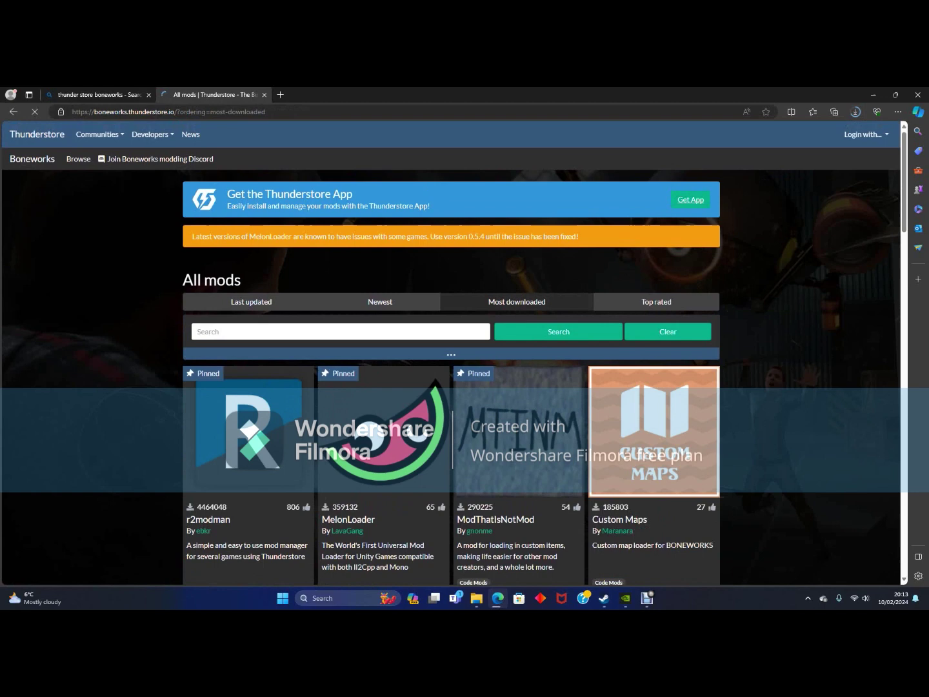
pyautogui.scroll(-3, 653, 258)
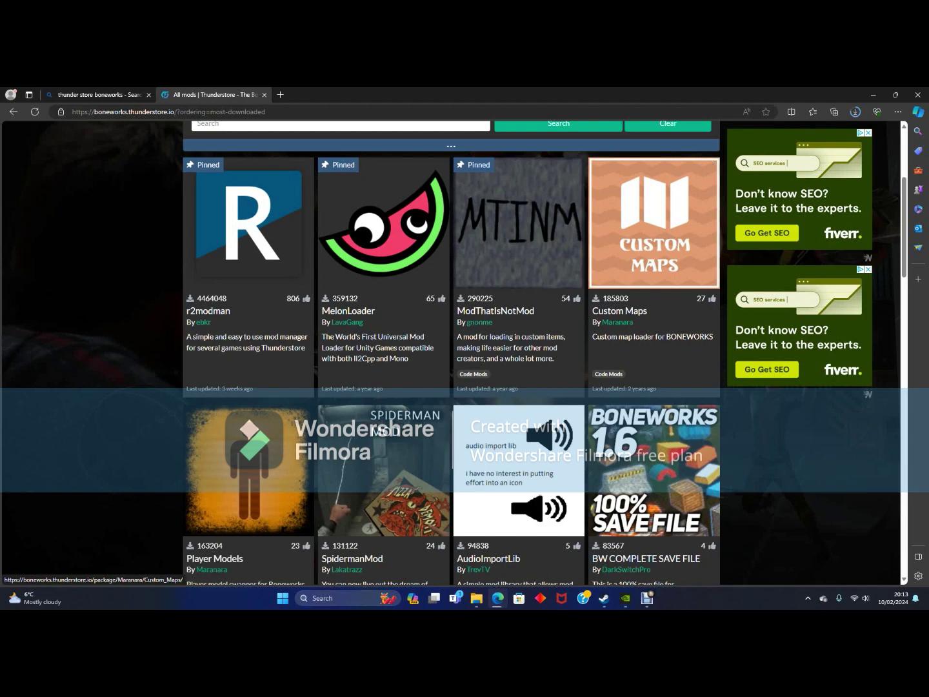
pyautogui.scroll(-2, 248, 451)
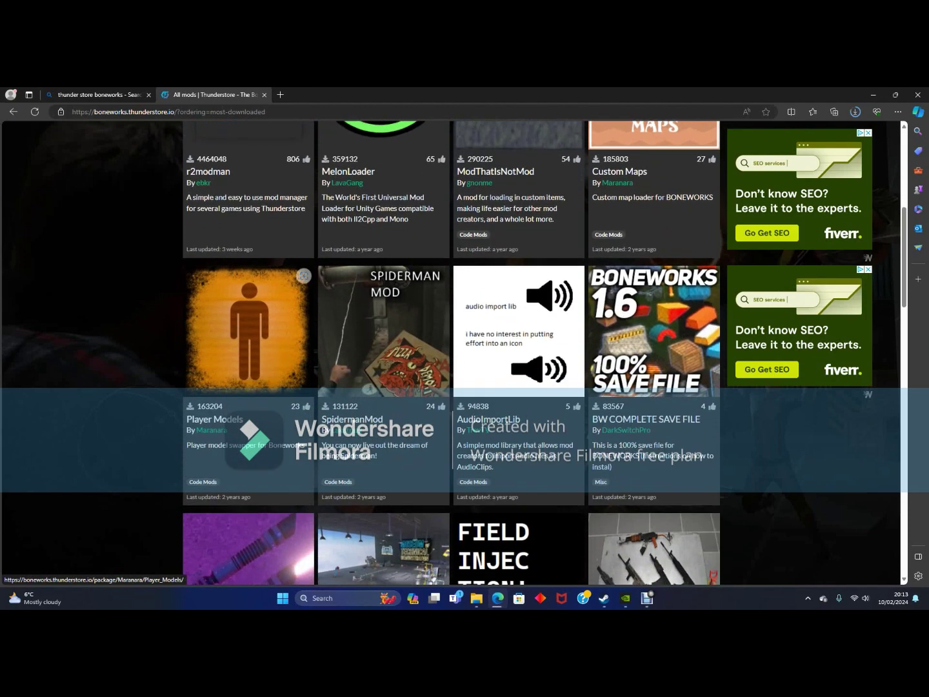
pyautogui.scroll(1, 249, 452)
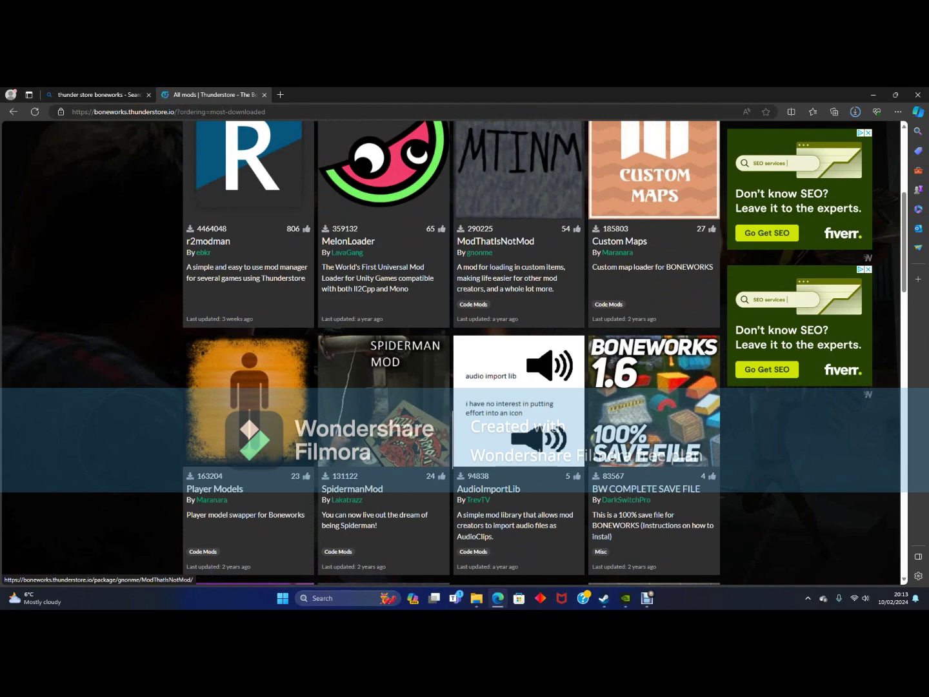
pyautogui.scroll(-2, 450, 354)
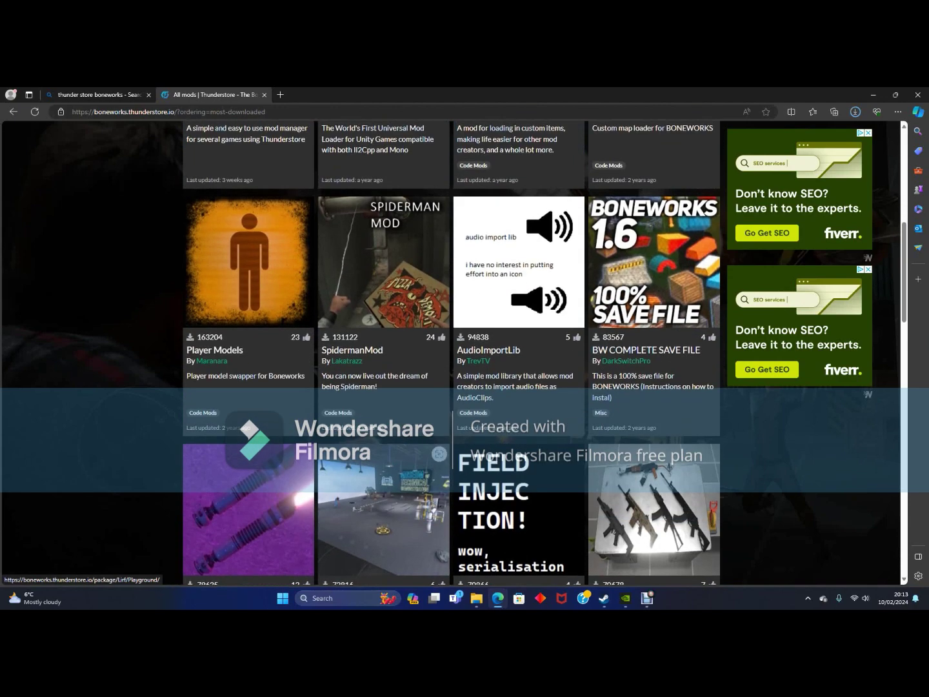
pyautogui.scroll(-2, 387, 503)
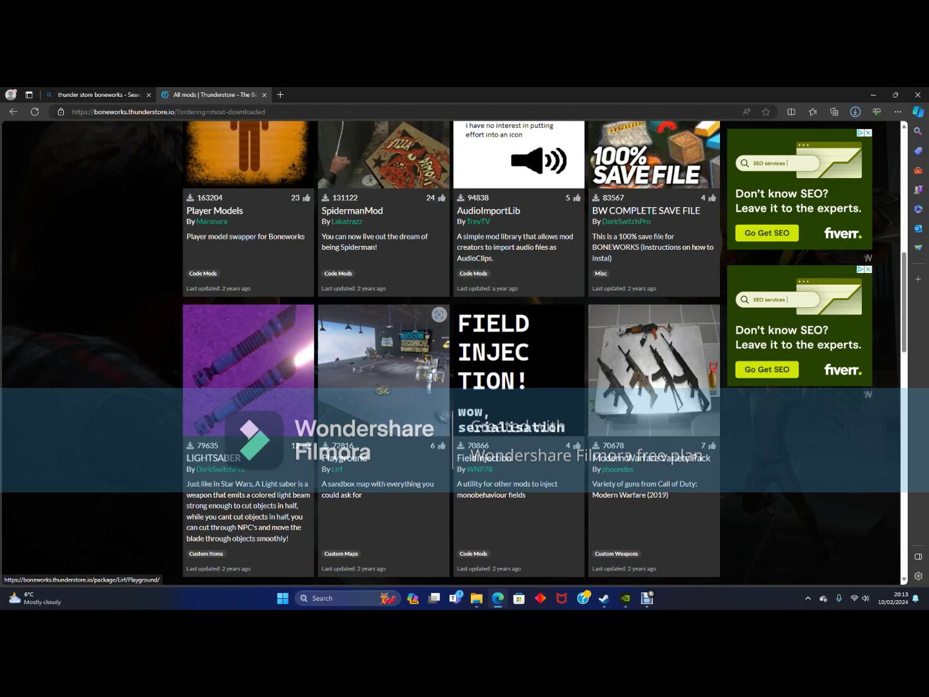
pyautogui.scroll(2, 248, 387)
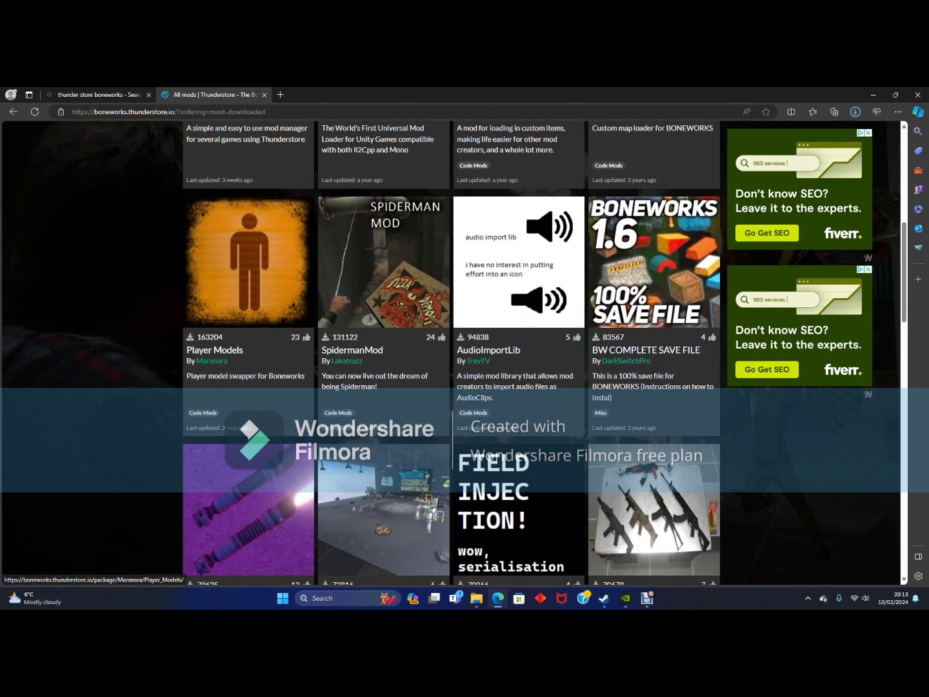
pyautogui.scroll(-3, 379, 501)
pyautogui.scroll(-5, 380, 502)
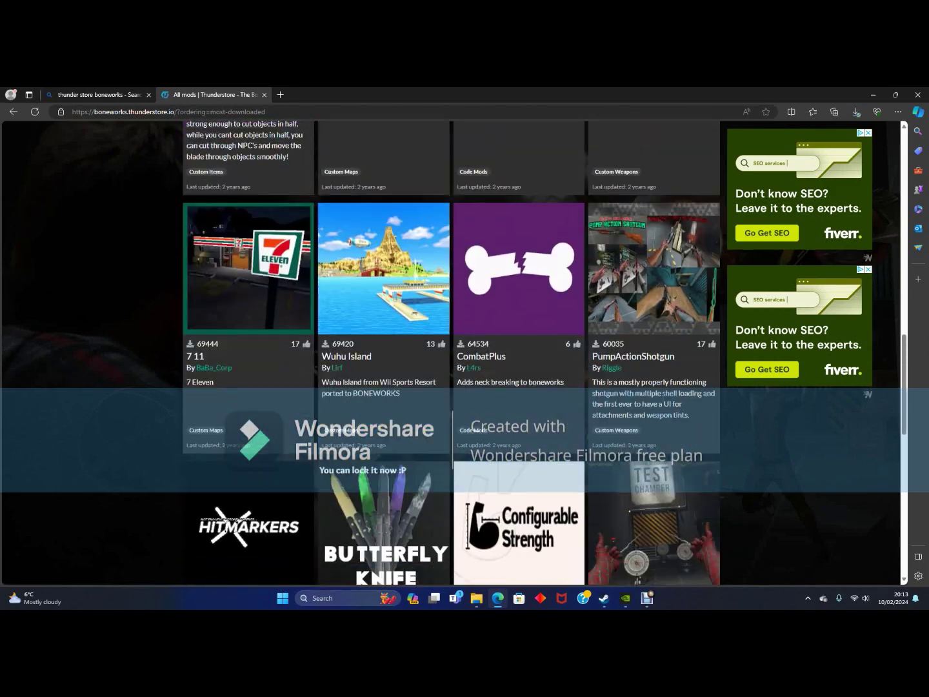
pyautogui.scroll(-3, 380, 502)
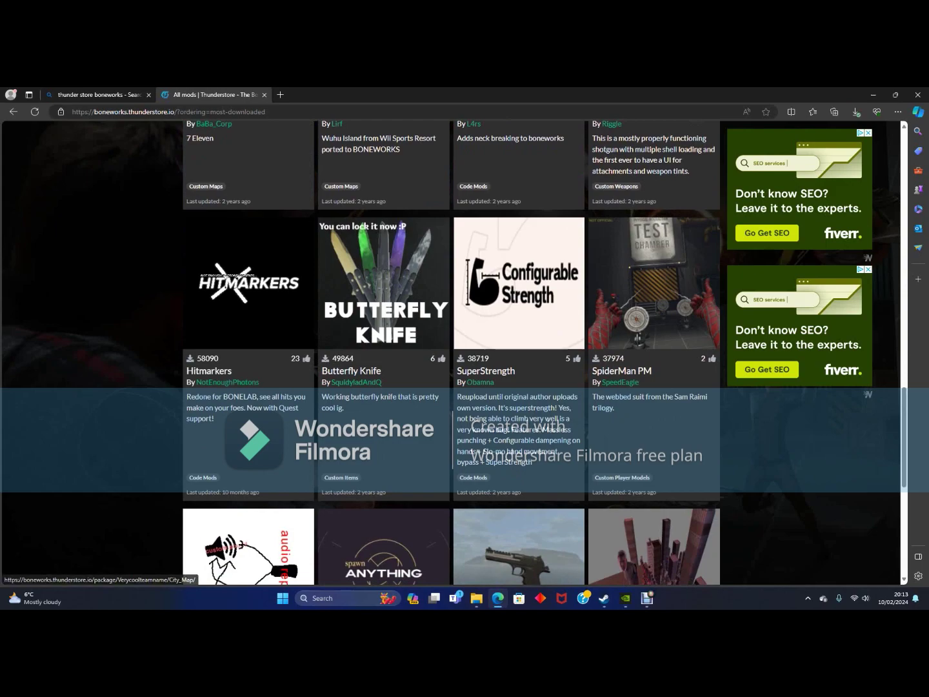
pyautogui.scroll(15, 380, 315)
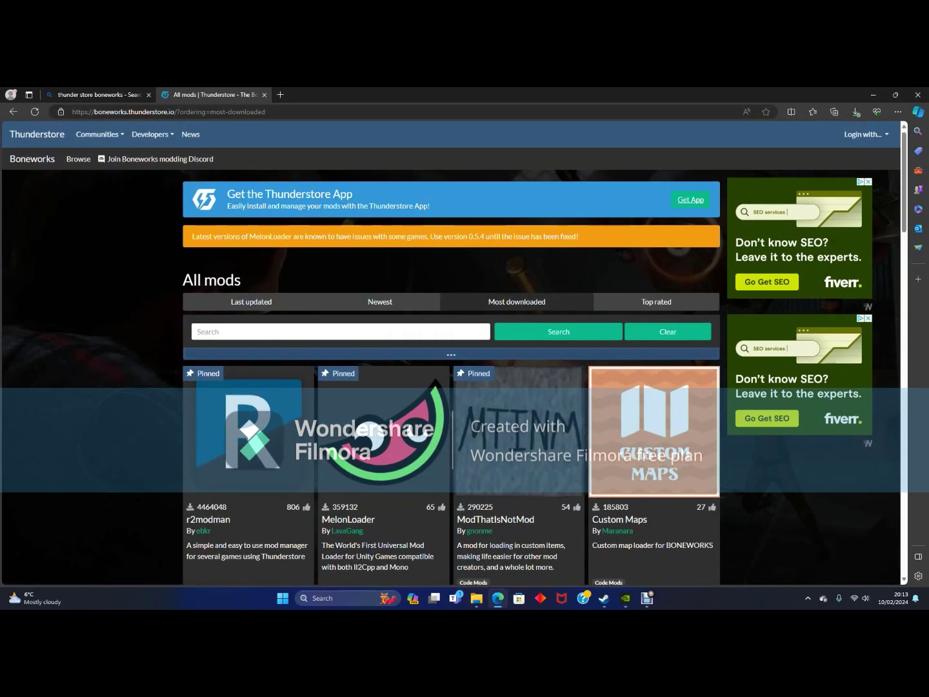
pyautogui.moveTo(476, 598)
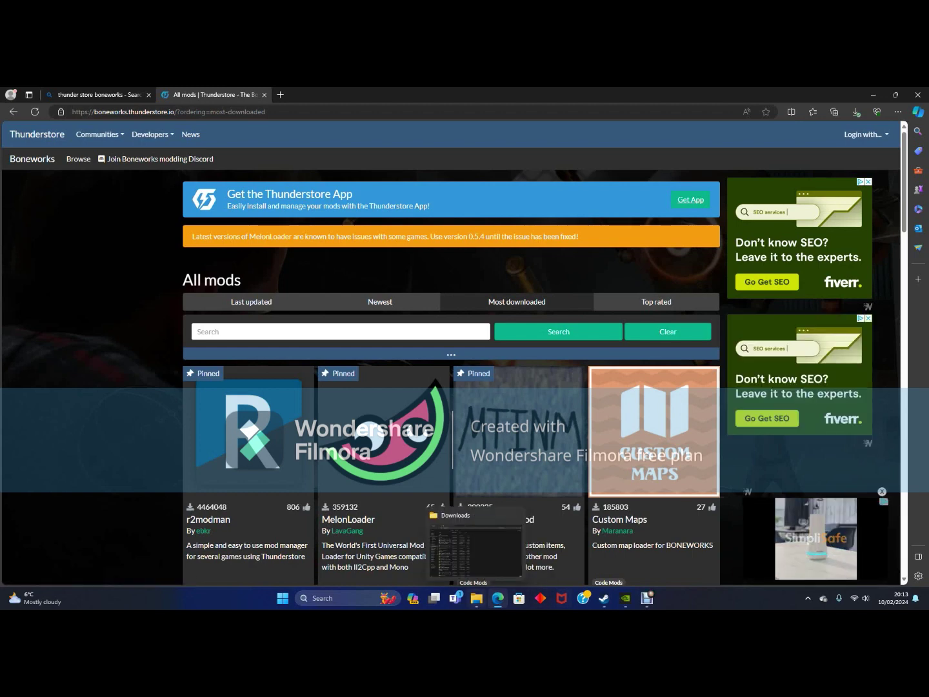
pyautogui.click(477, 598)
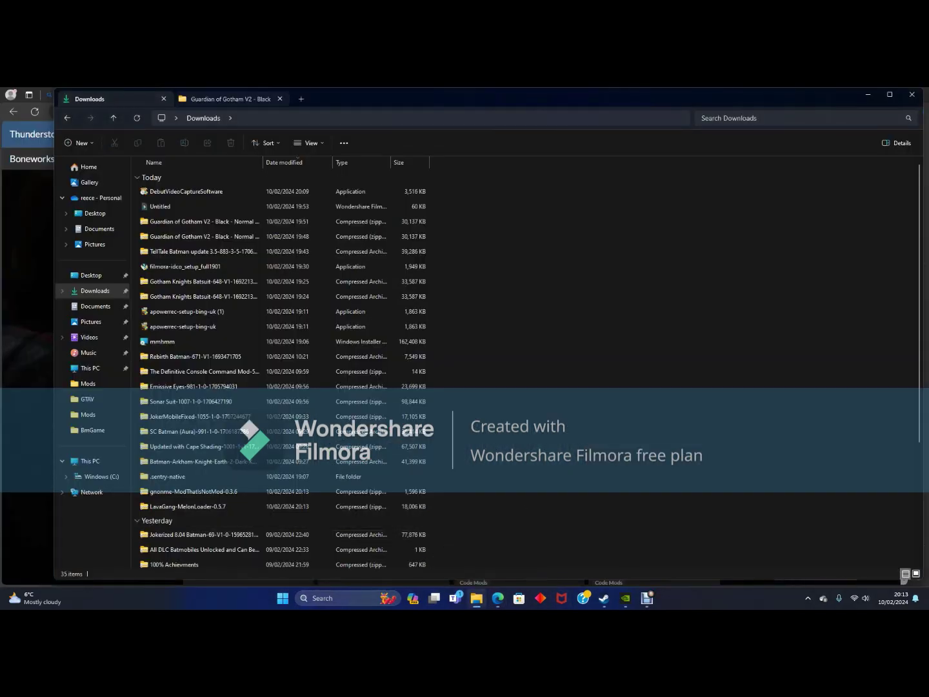
pyautogui.click(97, 476)
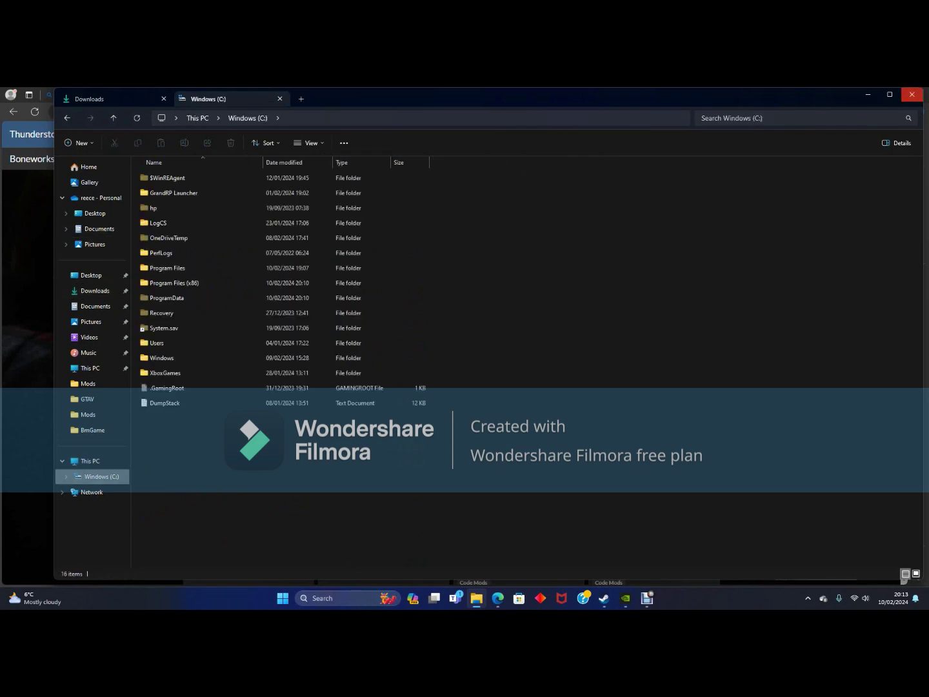
pyautogui.click(912, 94)
# Step: Close the browser, switch to Steam and open the properties of BONEWORKS from the game library
pyautogui.click(915, 94)
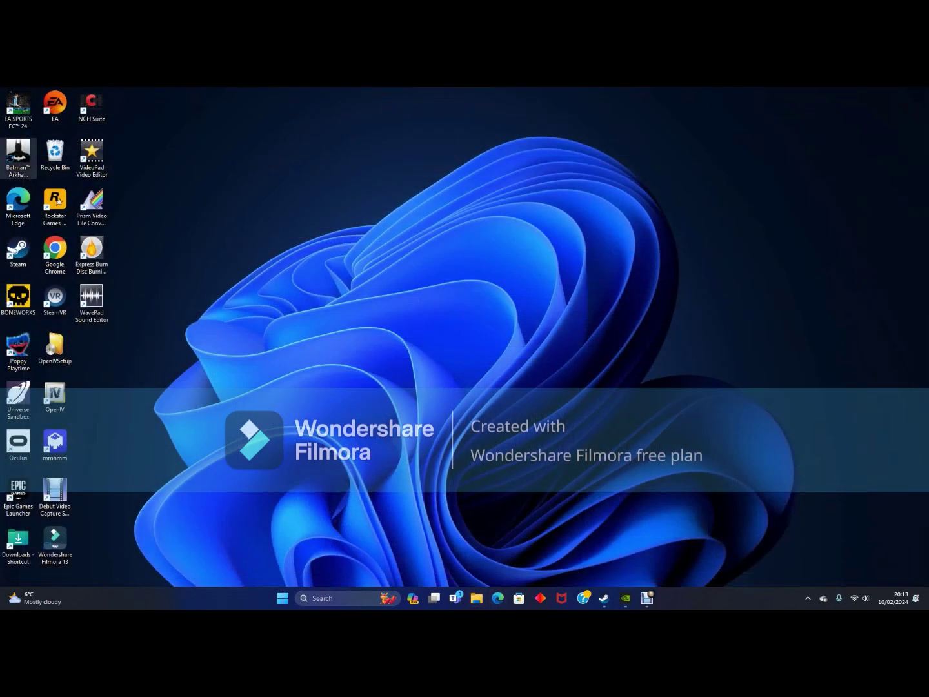
pyautogui.doubleClick(18, 251)
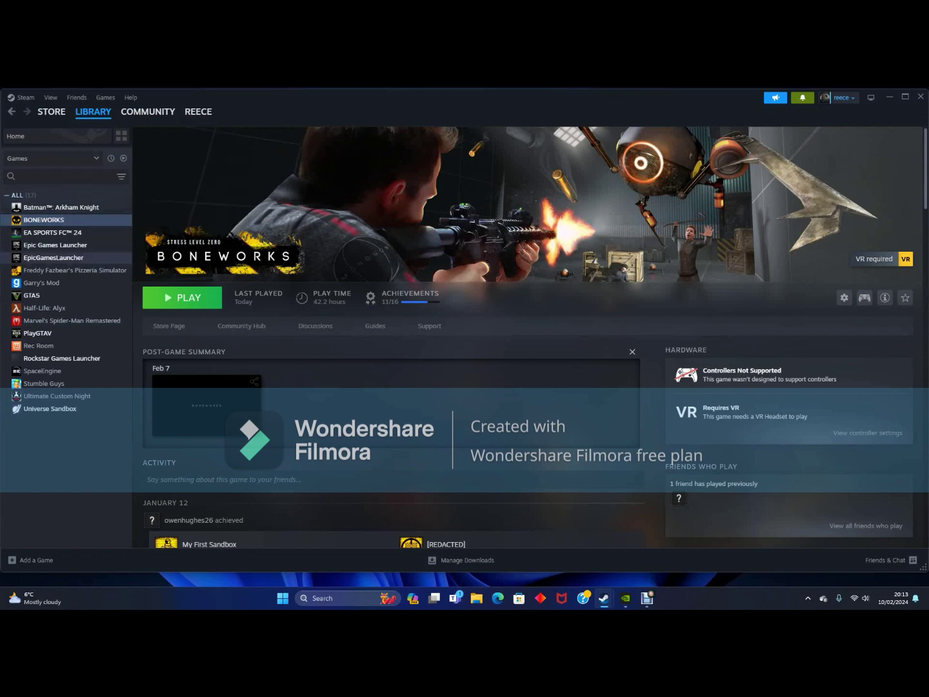
pyautogui.rightClick(65, 220)
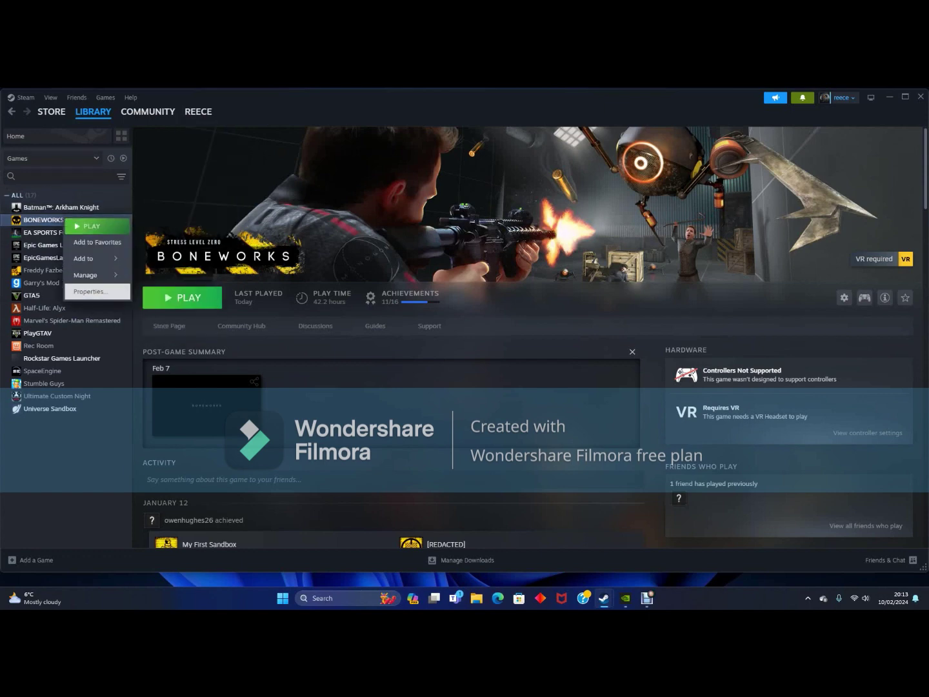
pyautogui.click(90, 291)
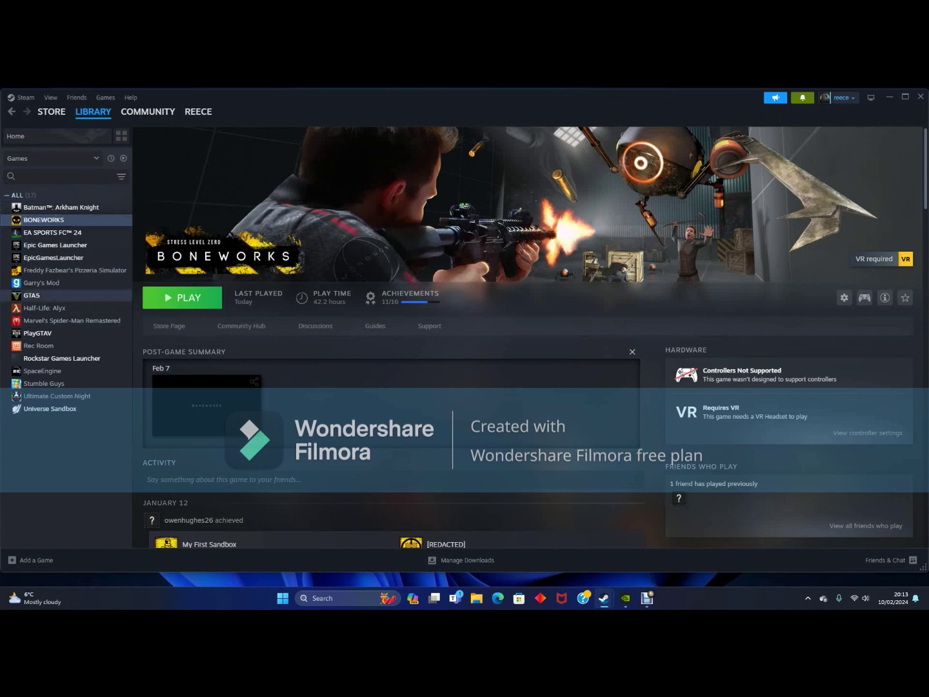
# Step: Browse the installed files of BONEWORKS and open the inner BONEWORKS folder that holds the game files
pyautogui.click(285, 250)
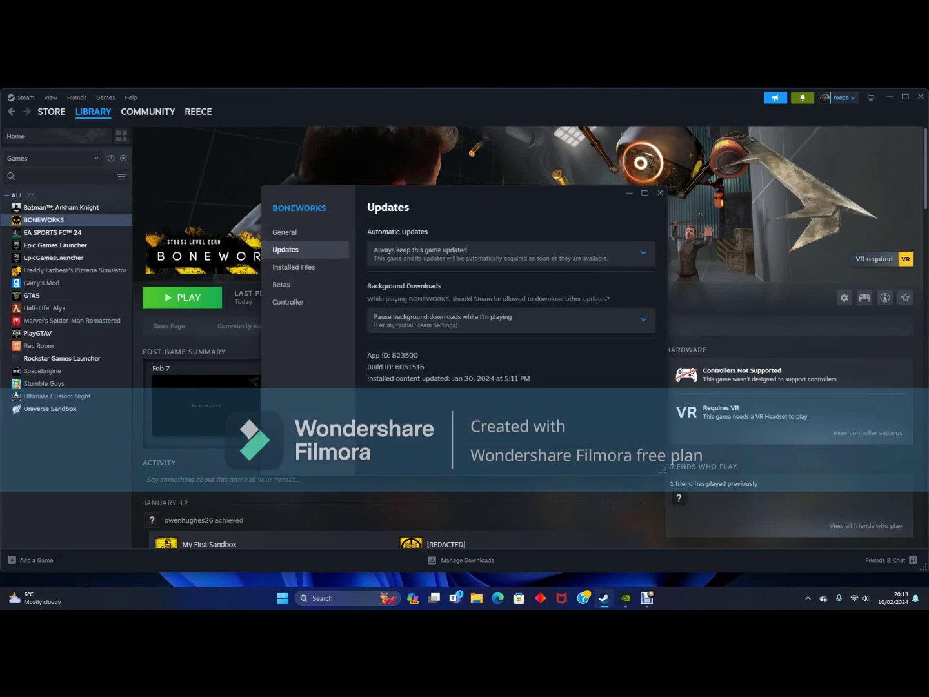
pyautogui.click(281, 284)
pyautogui.click(294, 267)
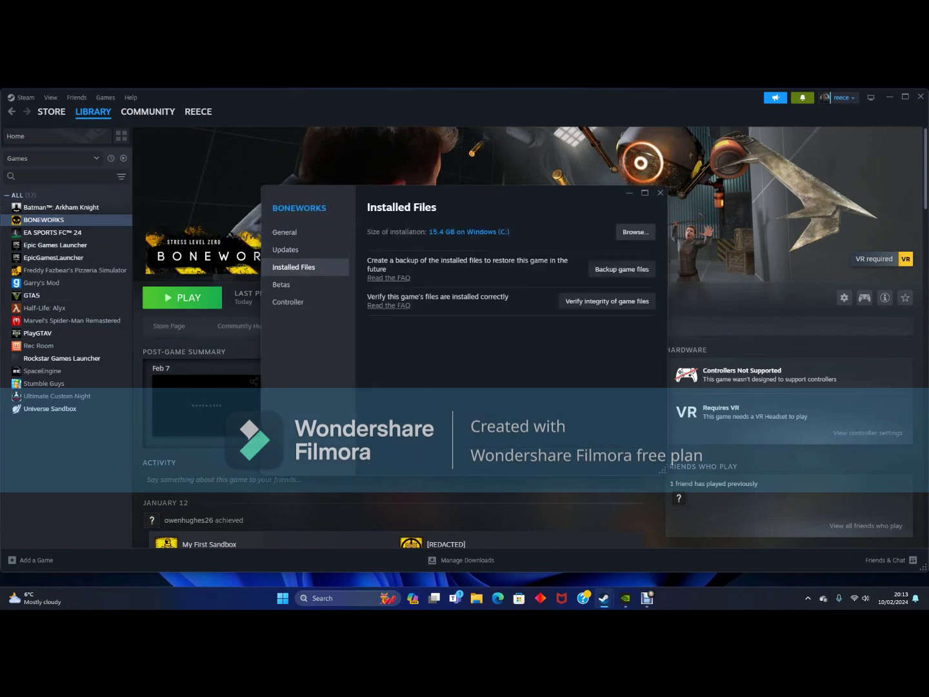
pyautogui.click(635, 232)
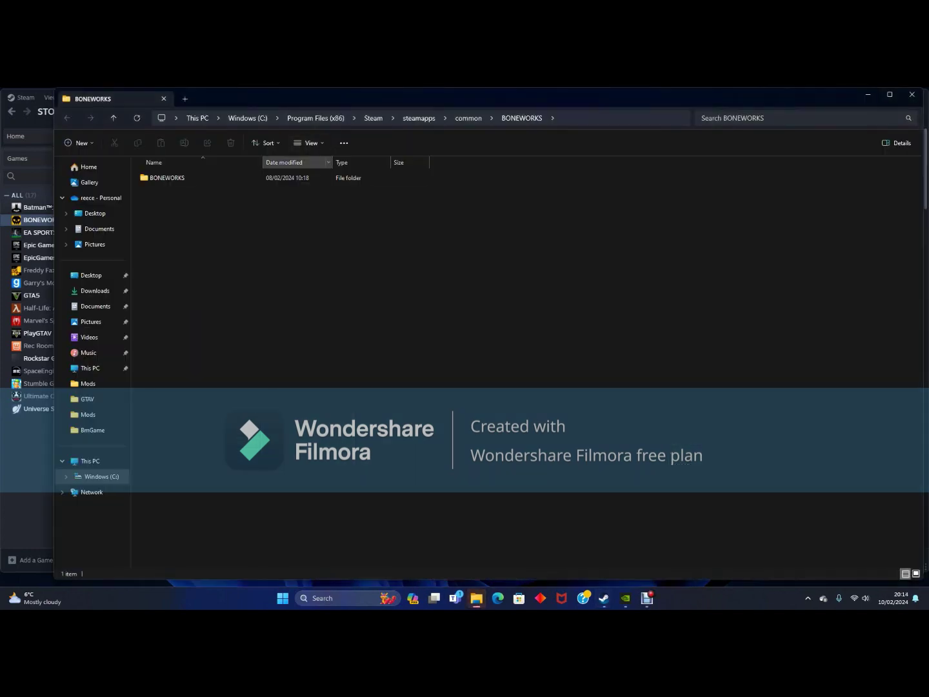
pyautogui.doubleClick(258, 178)
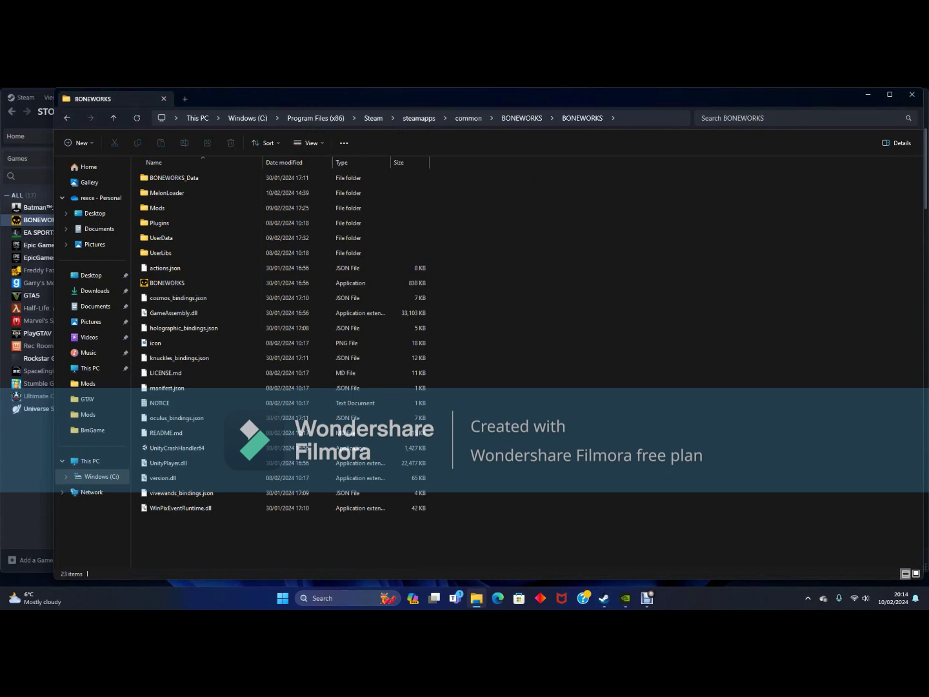
# Step: Open the LavaGang-MelonLoader-0.5.7 archive from Downloads in a second tab and select everything inside it
pyautogui.click(185, 99)
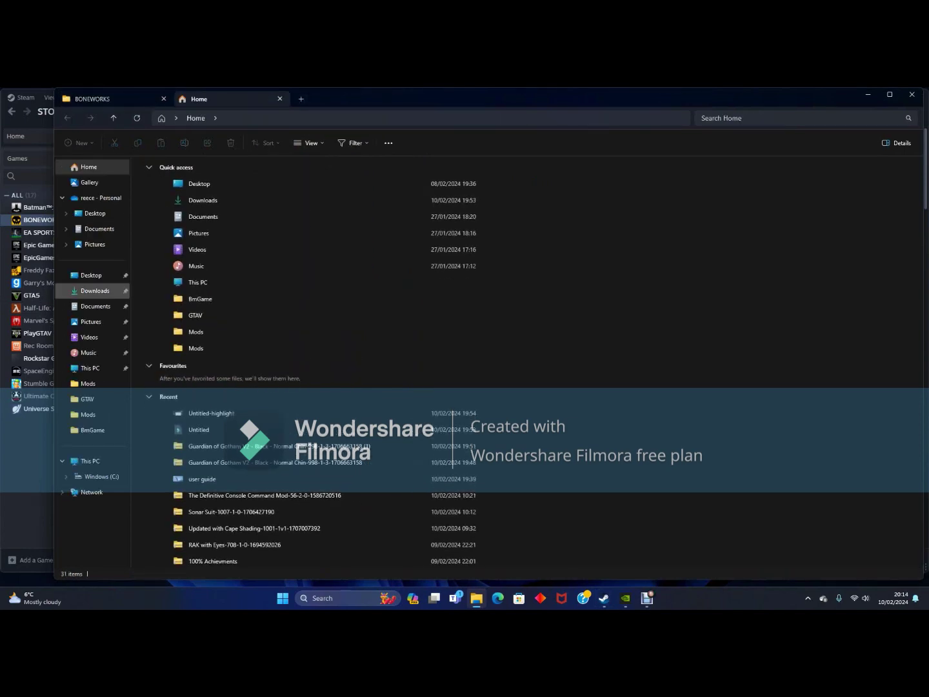
pyautogui.click(95, 291)
pyautogui.doubleClick(194, 192)
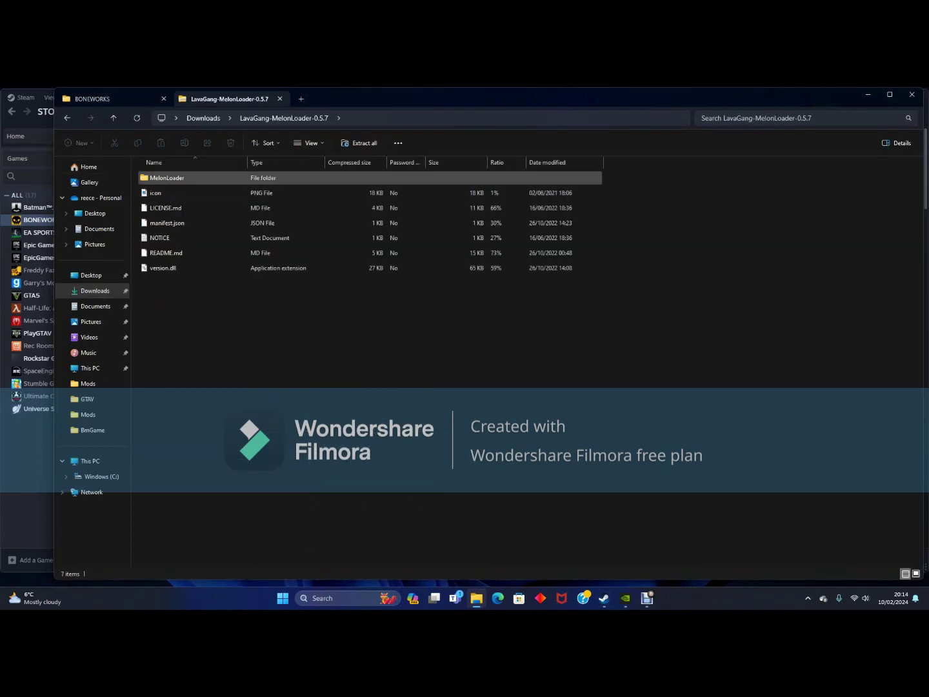
pyautogui.moveTo(200, 339); pyautogui.dragTo(199, 170)
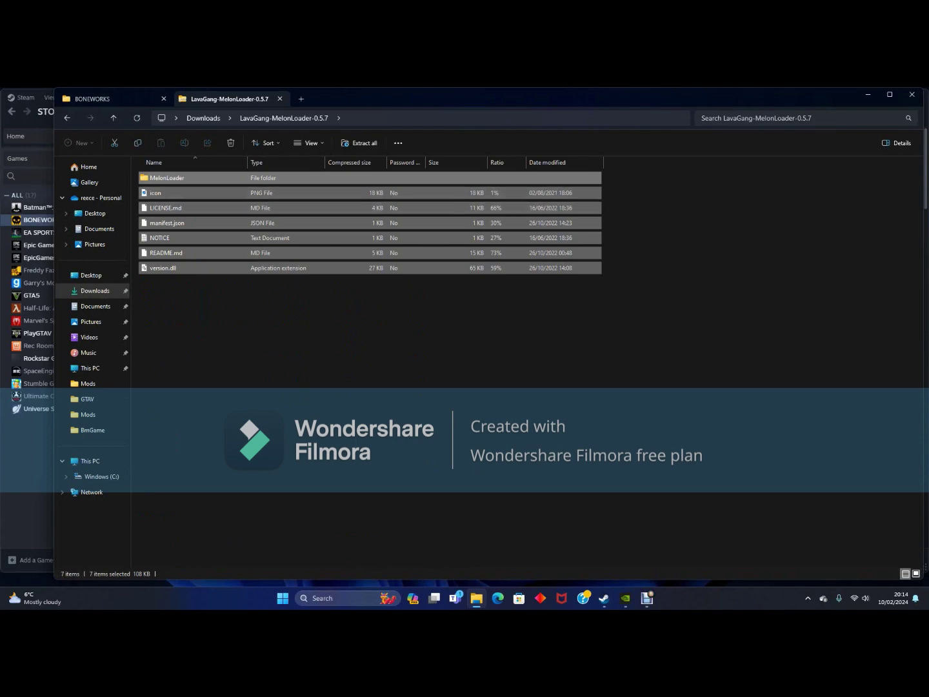
# Step: Try to copy the selected MelonLoader files out of the archive, cancel the copying and return to the BONEWORKS game folder
pyautogui.moveTo(208, 223); pyautogui.dragTo(593, 145)
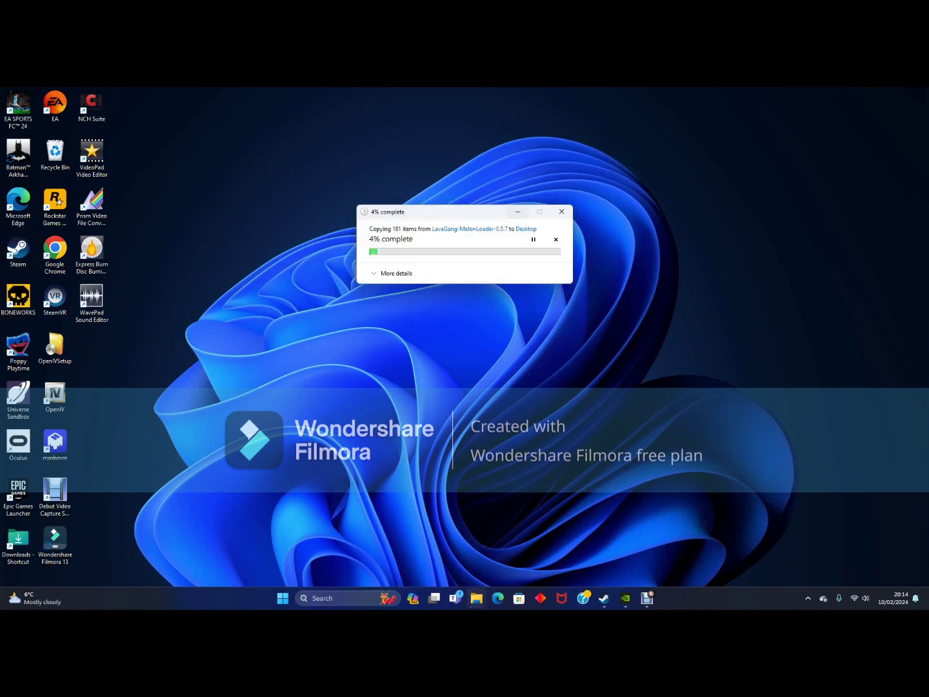
pyautogui.click(561, 211)
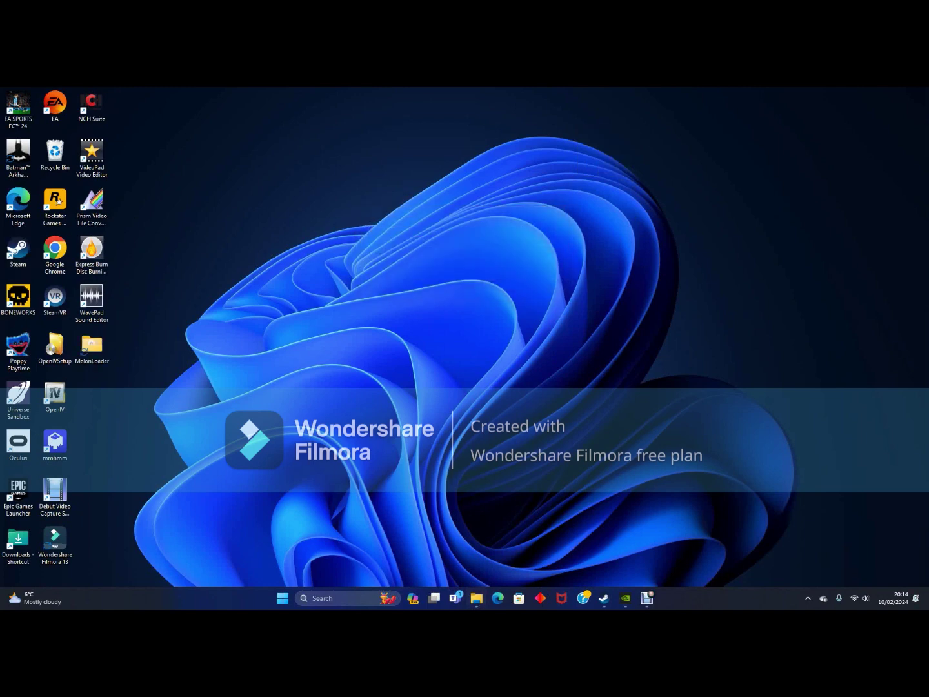
pyautogui.moveTo(476, 598)
pyautogui.click(476, 550)
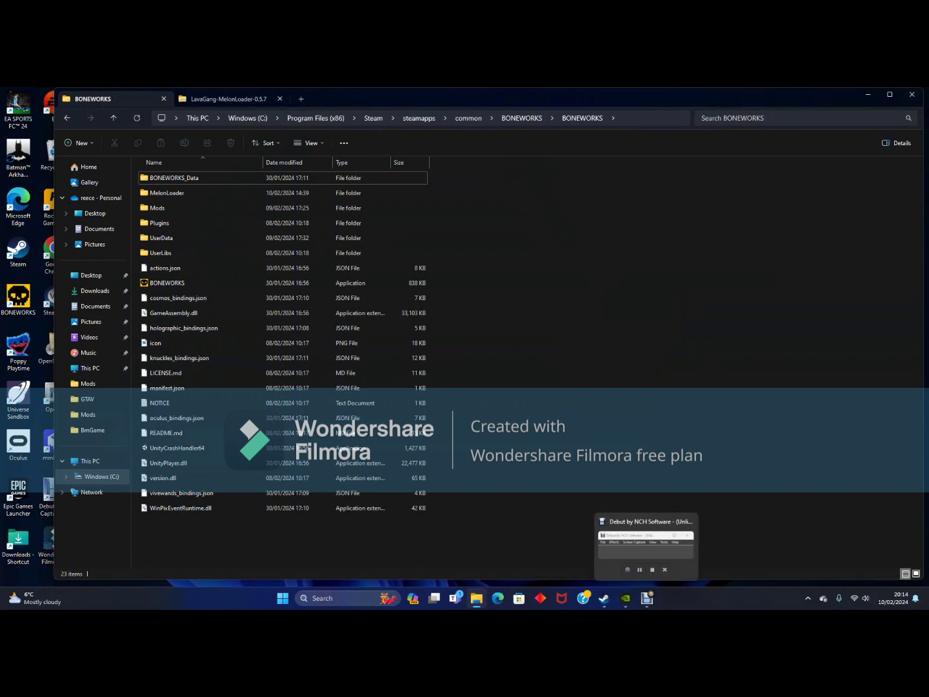
# Step: Check the BONEWORKS page in Steam, return to the game folder in a maximized File Explorer window and open its Mods folder
pyautogui.moveTo(604, 598)
pyautogui.click(602, 549)
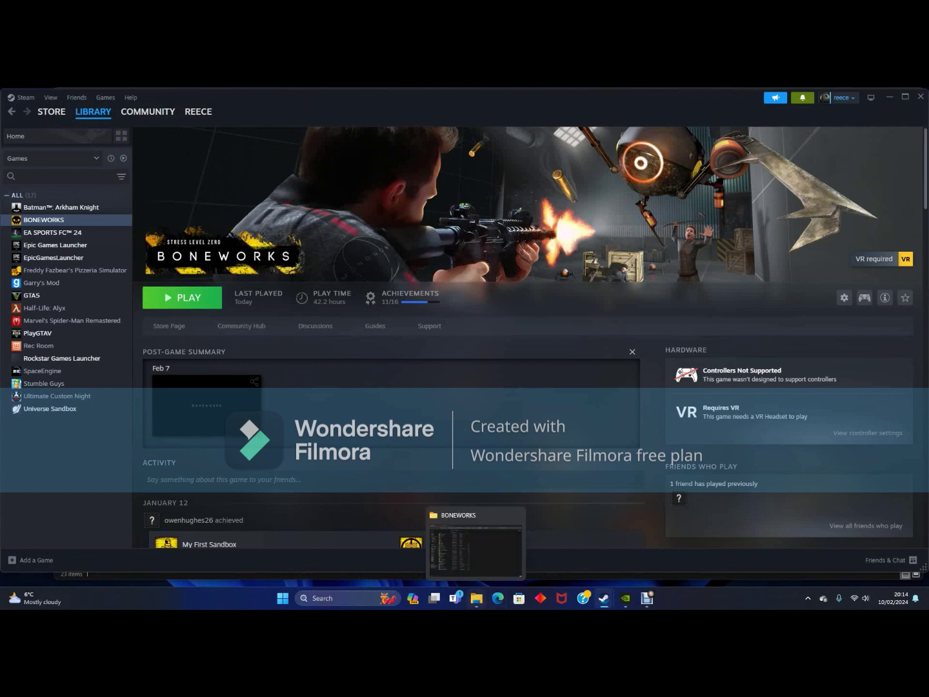
pyautogui.moveTo(476, 598)
pyautogui.click(475, 550)
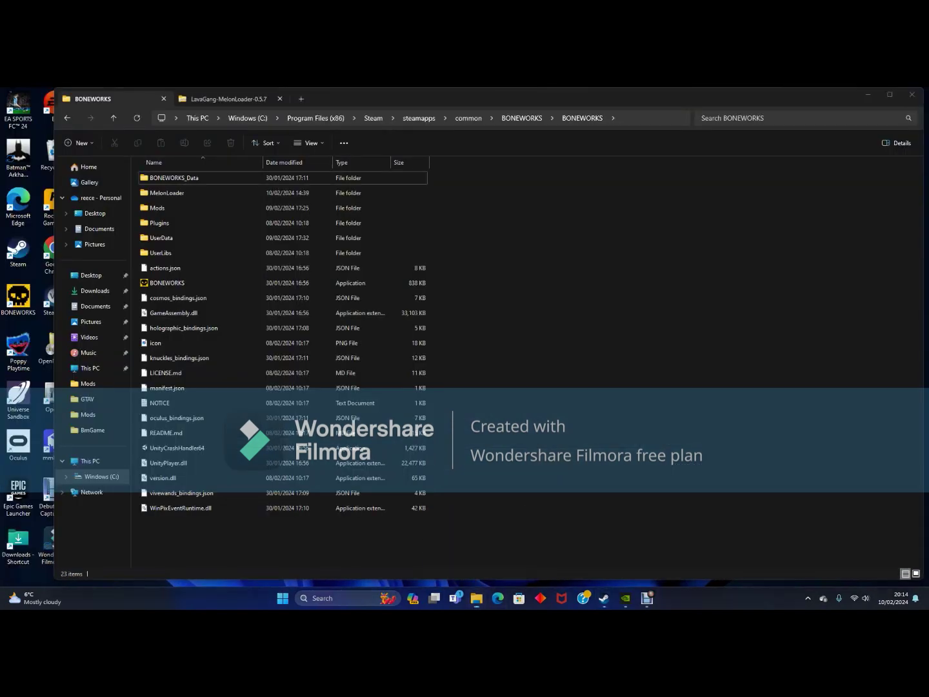
pyautogui.click(890, 95)
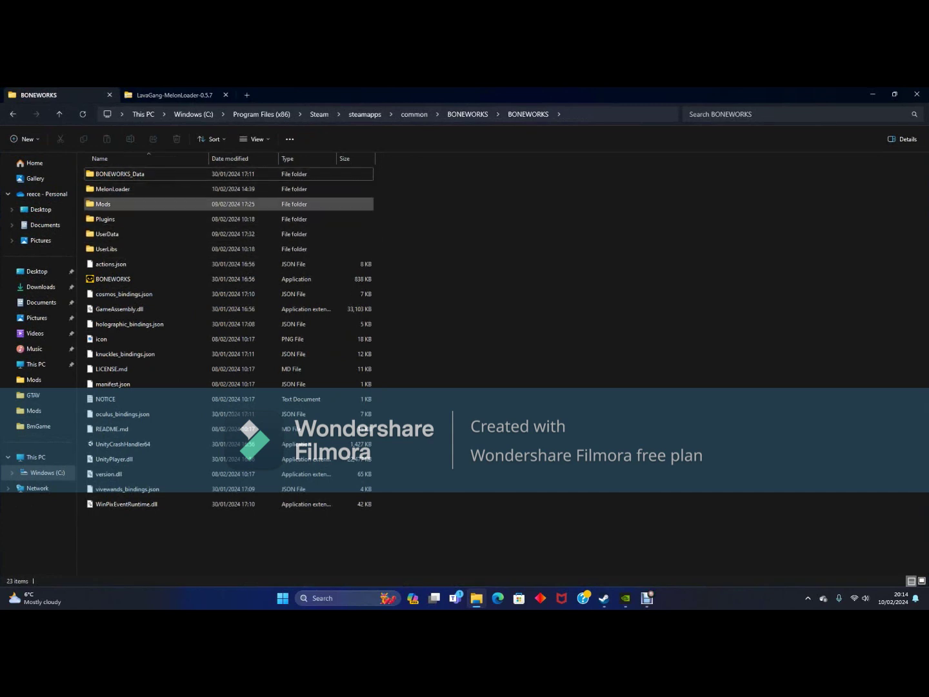
pyautogui.click(142, 205)
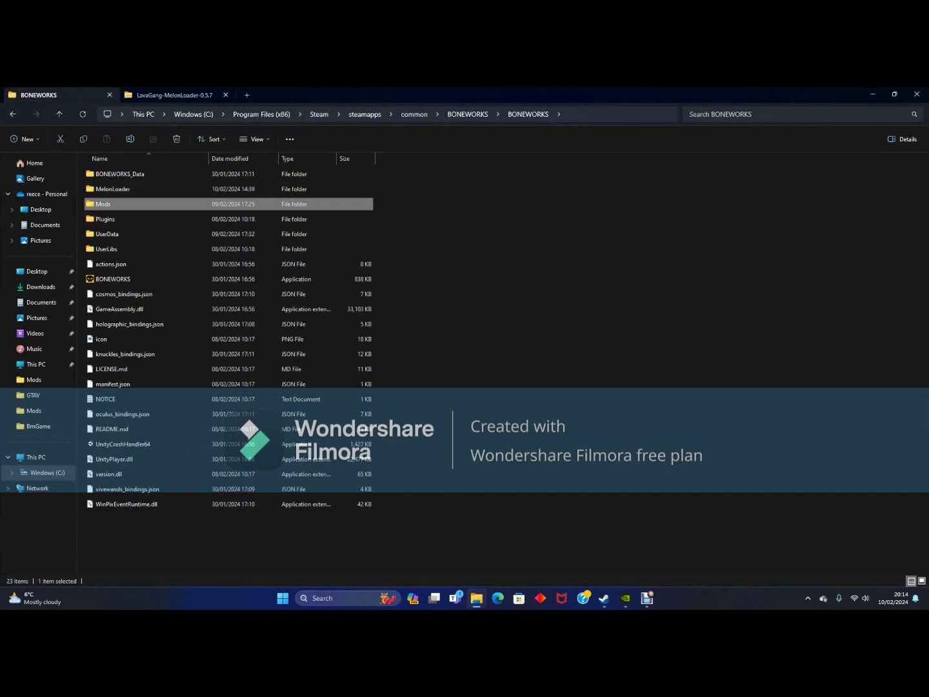
pyautogui.doubleClick(142, 204)
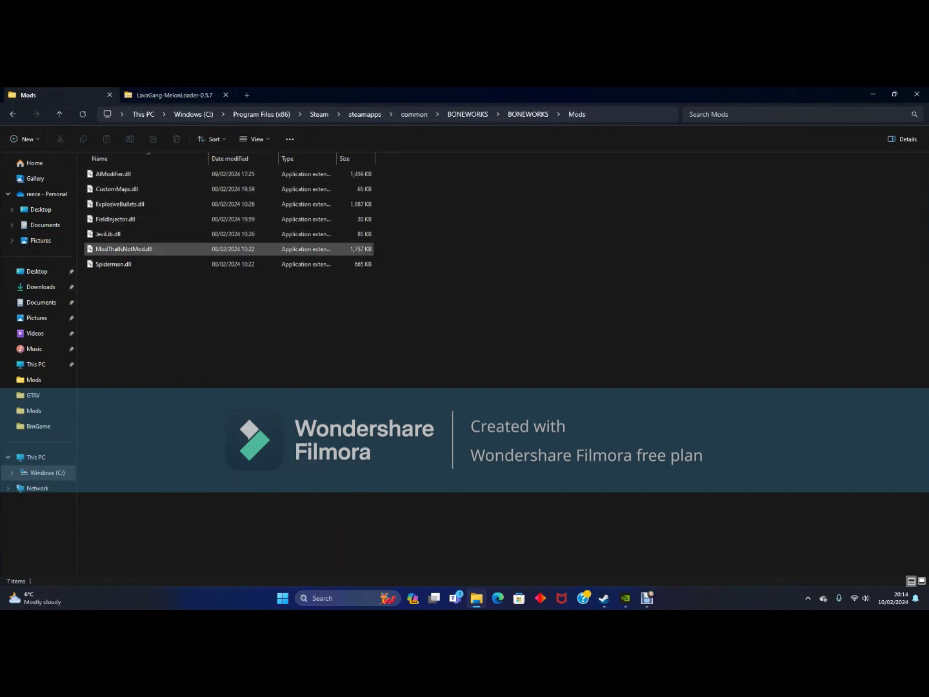
# Step: Go back to Downloads in the second tab and open the Mods folder inside the gnonme-ModThatIsNotMod-0.3.6 archive
pyautogui.click(174, 95)
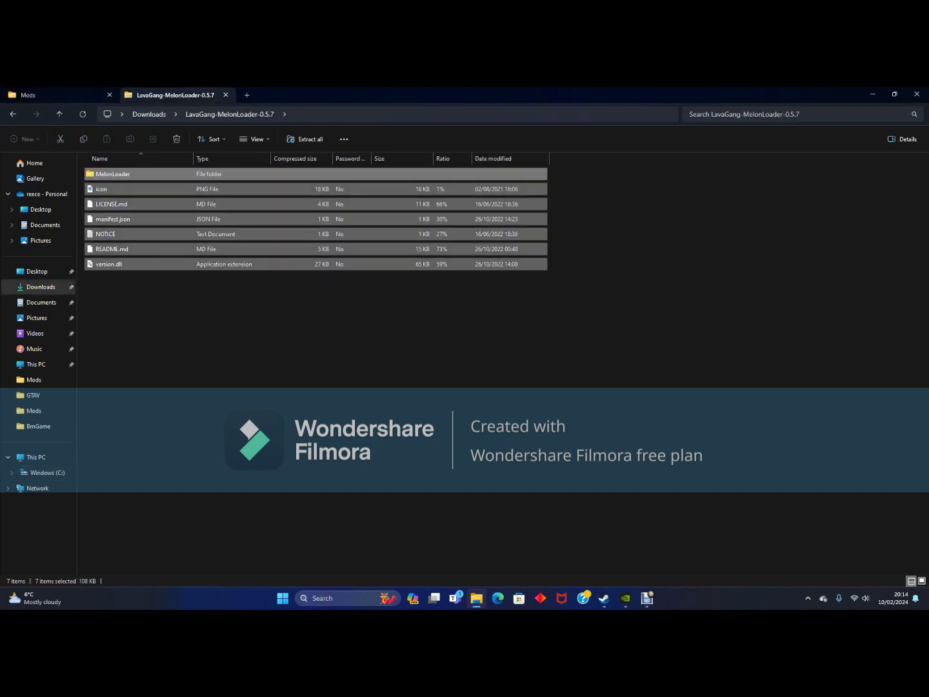
pyautogui.hotkey('alt', 'Left')
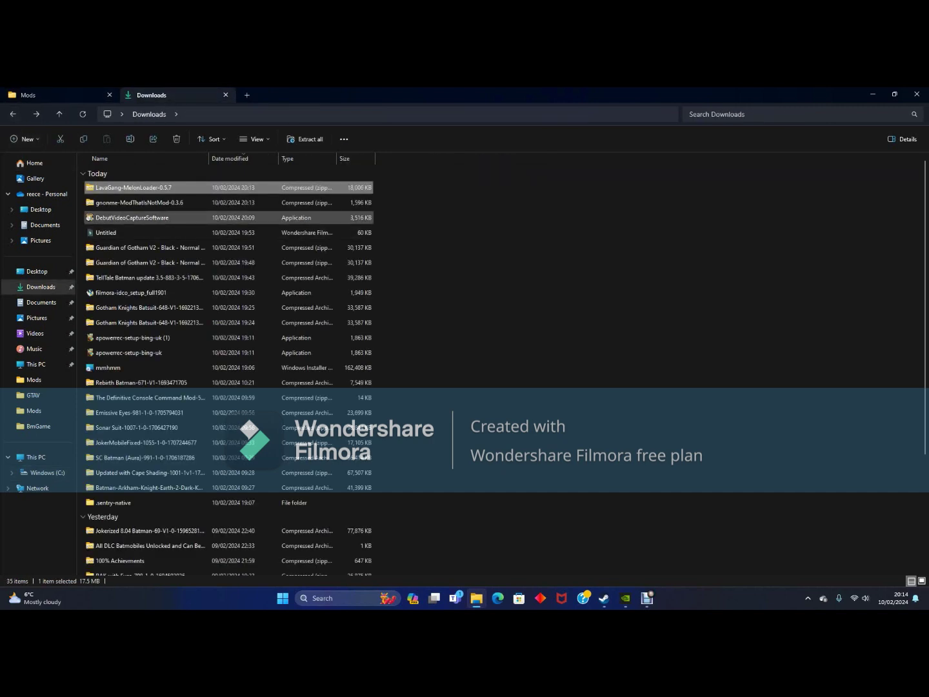
pyautogui.click(140, 203)
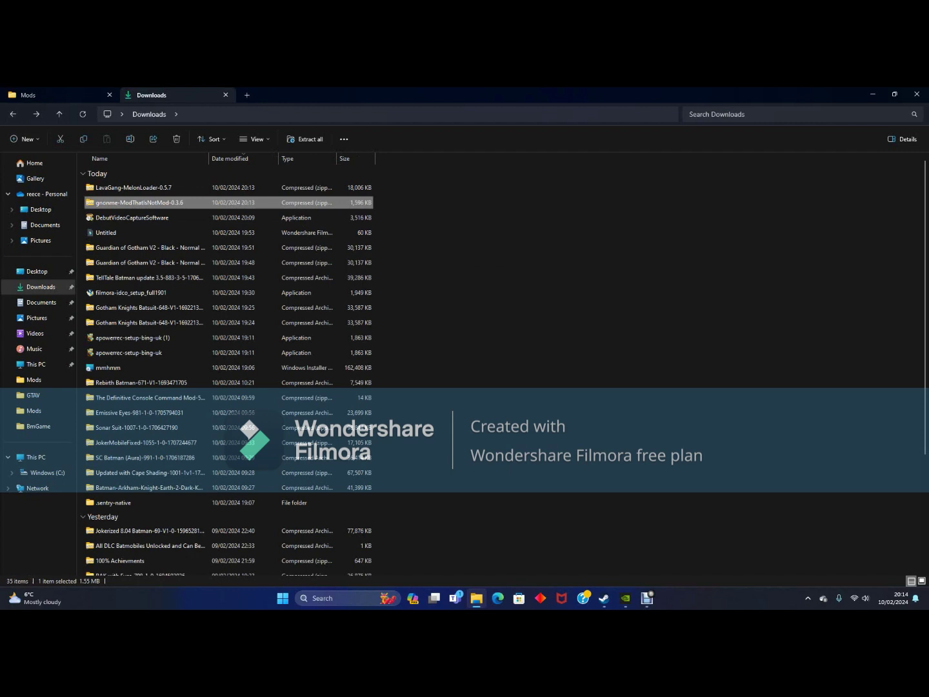
pyautogui.doubleClick(141, 203)
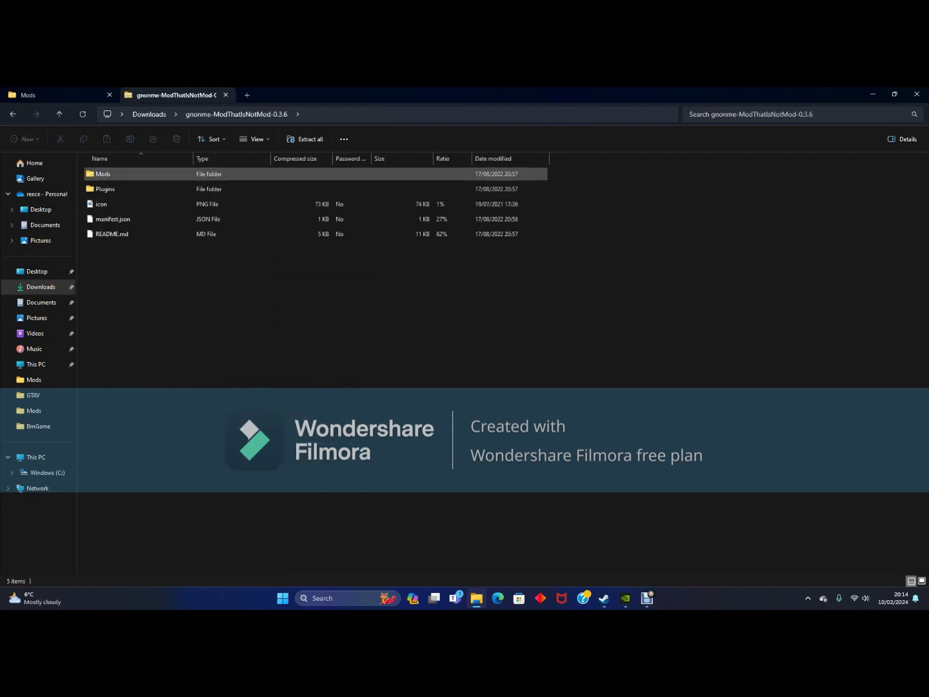
pyautogui.doubleClick(119, 175)
# Step: Try to move ModThatIsNotMod.xml and ModThatIsNotMod.dll, one after the other, from the archive's Mods folder
pyautogui.click(125, 188)
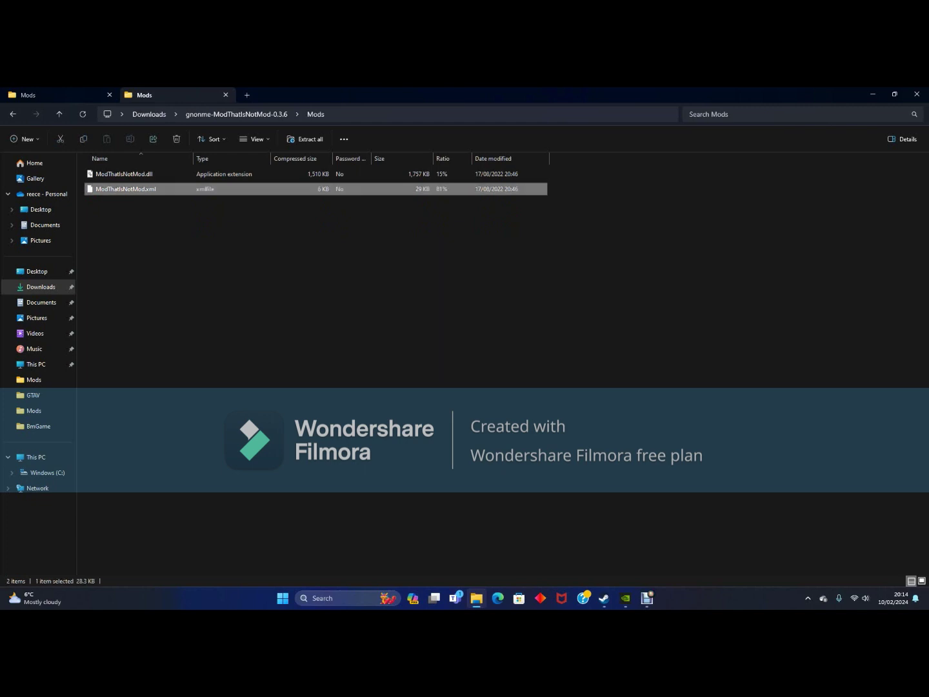
pyautogui.moveTo(126, 188); pyautogui.dragTo(485, 232)
pyautogui.click(125, 175)
pyautogui.moveTo(125, 173); pyautogui.dragTo(269, 355)
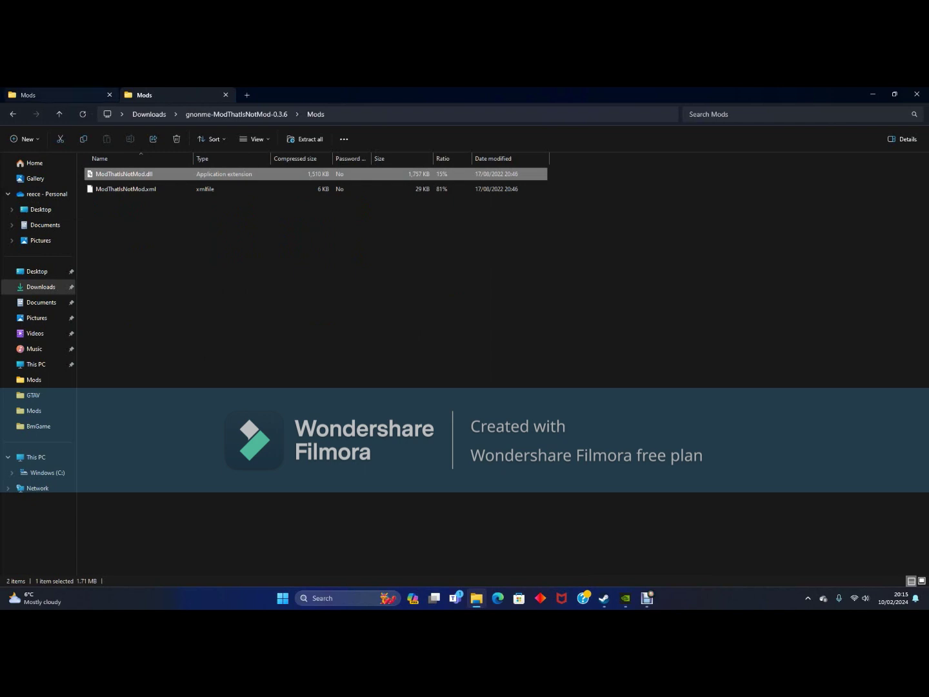
# Step: Return to the BONEWORKS game folder in the first tab and open the CustomItems folder inside UserData
pyautogui.click(60, 95)
pyautogui.click(59, 94)
pyautogui.click(14, 113)
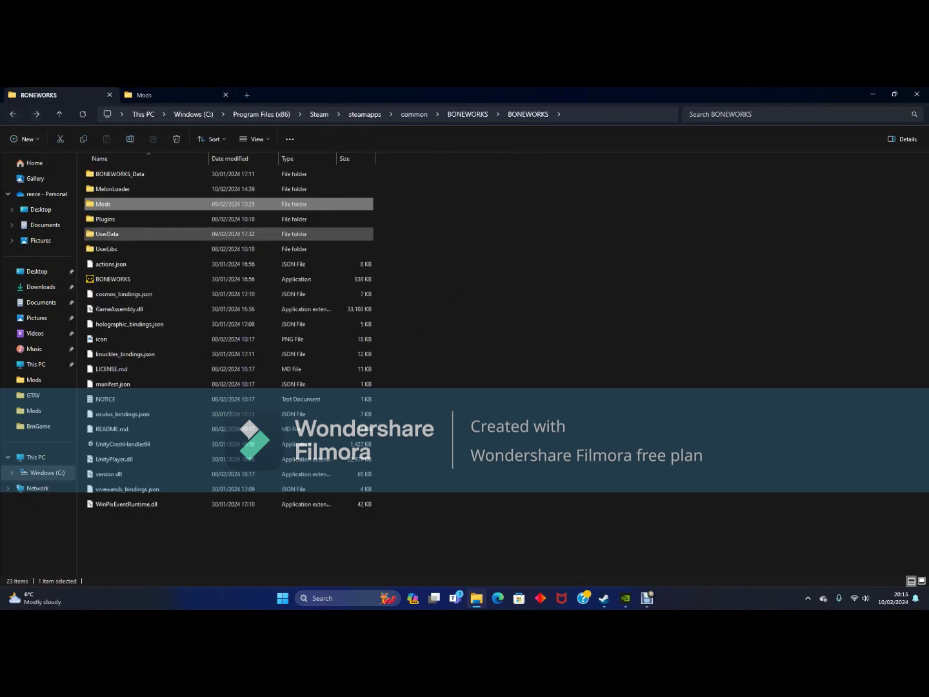
pyautogui.doubleClick(108, 233)
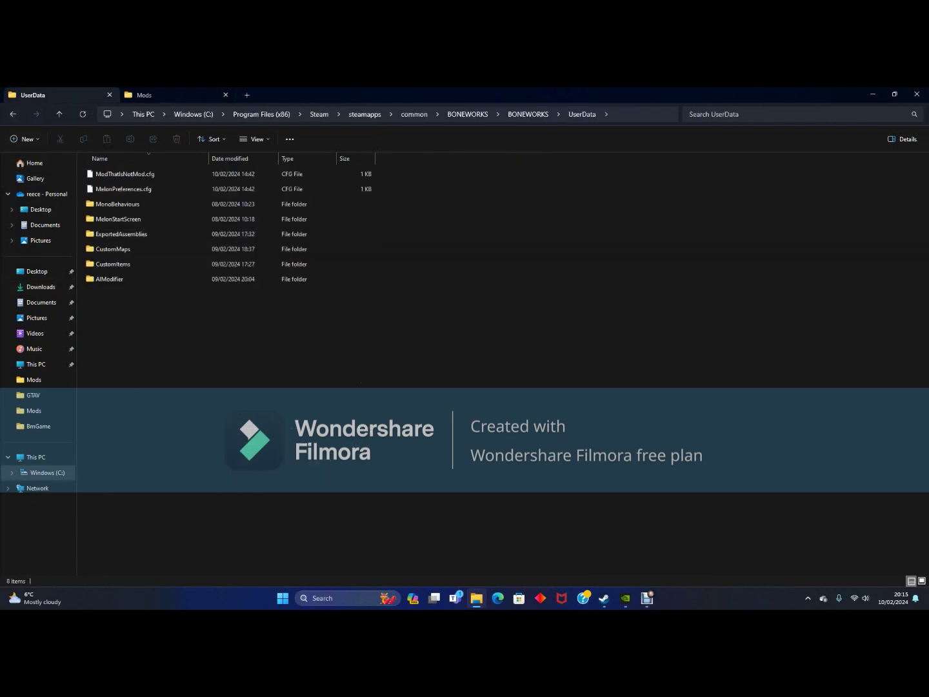
pyautogui.doubleClick(113, 265)
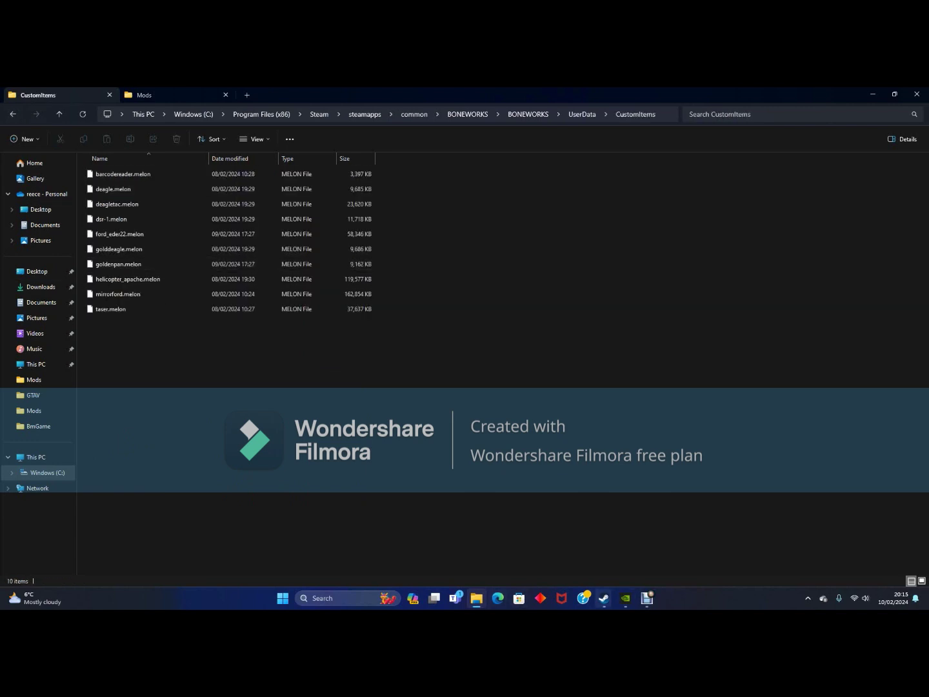
# Step: Switch to Microsoft Edge, open the FollowFord page from the Boneworks mod list on Thunderstore and download the mod manually
pyautogui.click(497, 598)
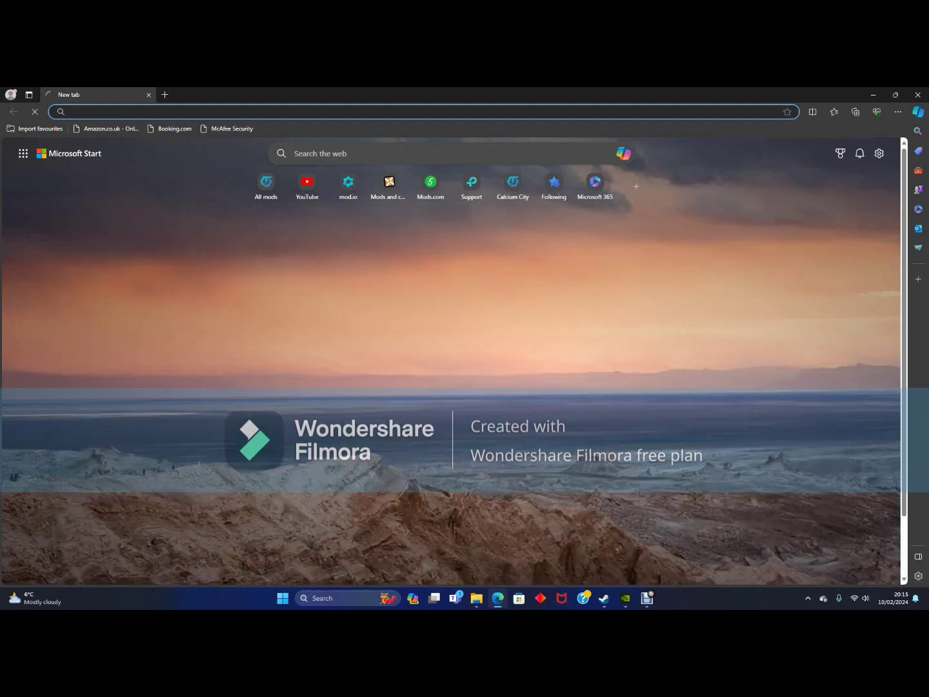
pyautogui.click(265, 186)
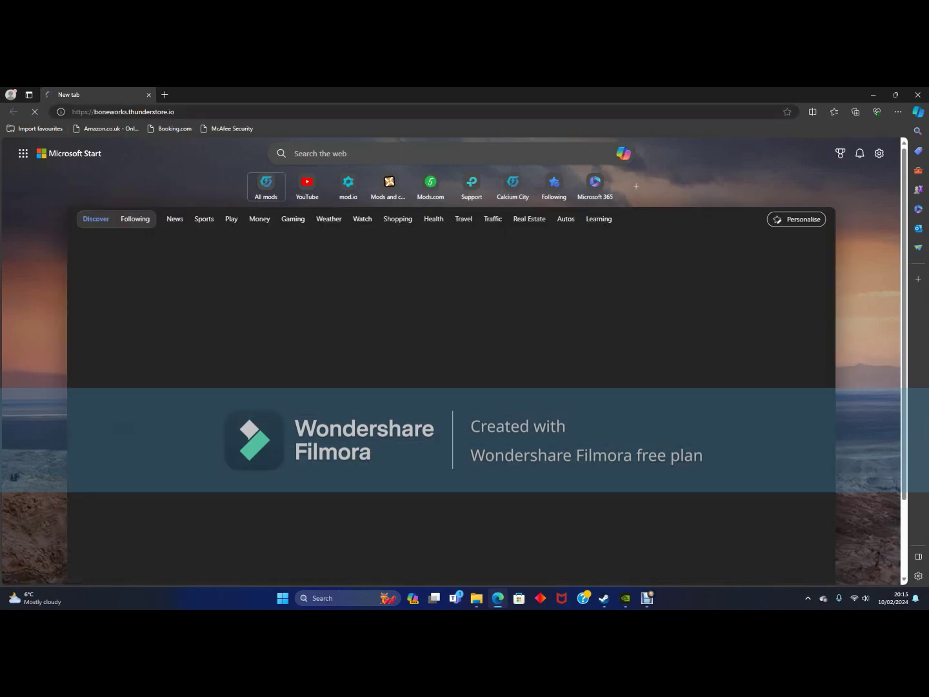
pyautogui.scroll(-6, 516, 290)
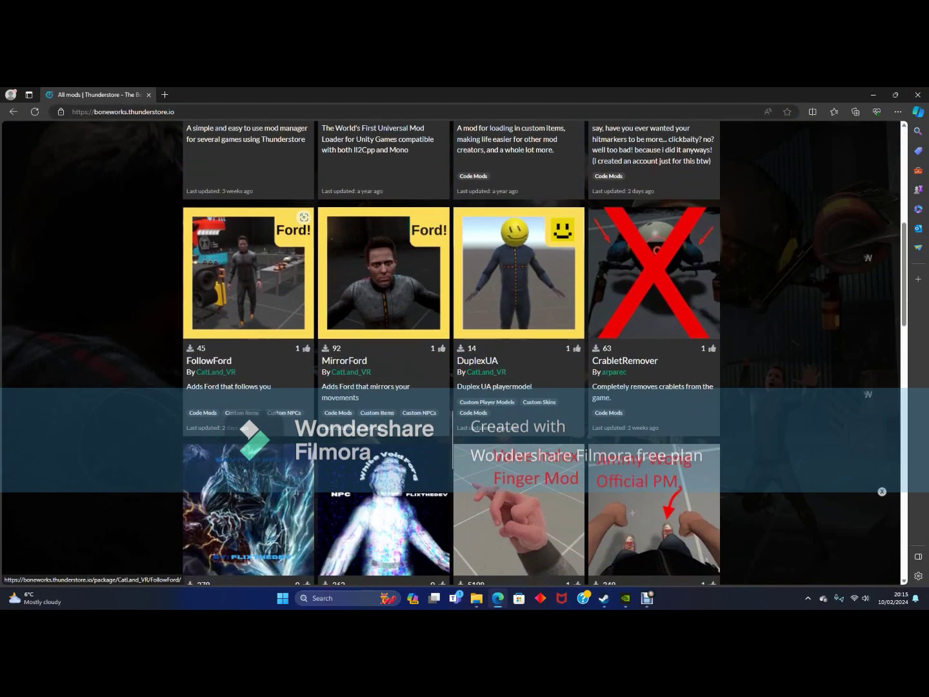
pyautogui.scroll(-1, 516, 290)
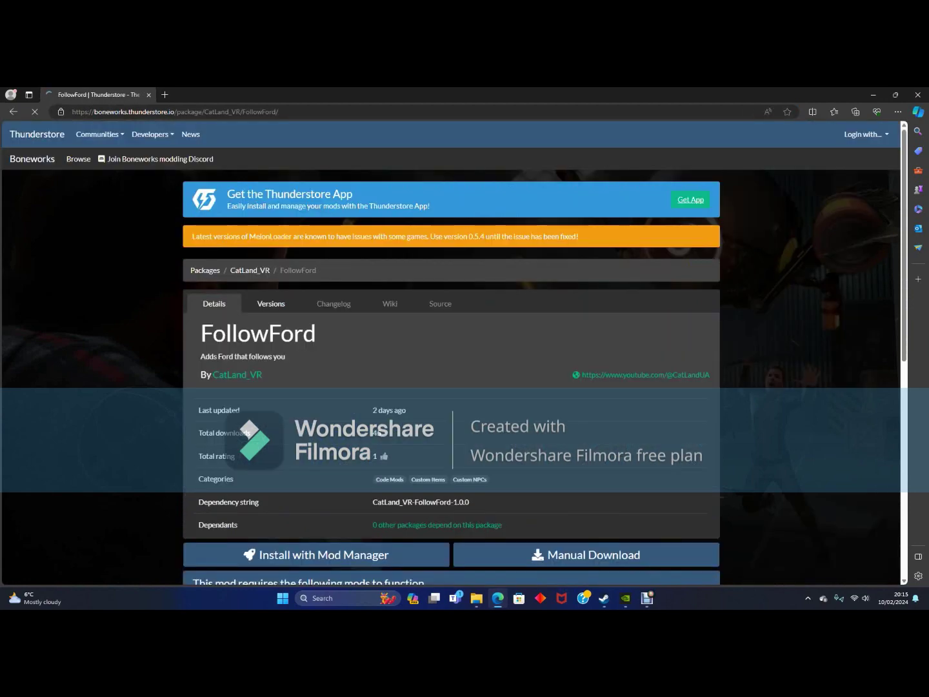
pyautogui.scroll(-4, 586, 275)
pyautogui.click(586, 277)
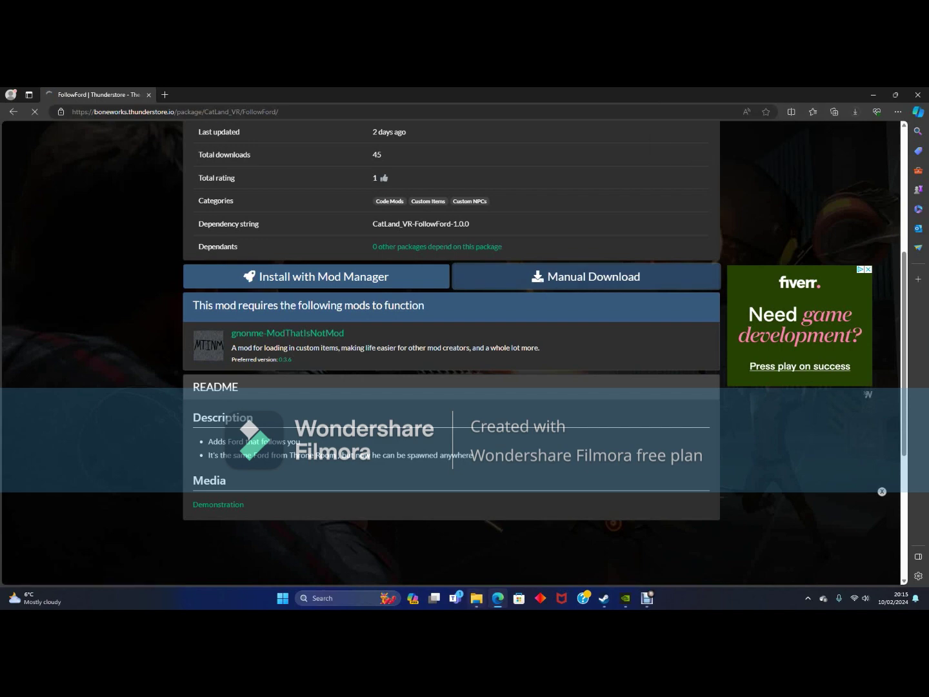
# Step: Switch to File Explorer, check the Downloads folder for the FollowFord download and show the CustomItems folder again
pyautogui.moveTo(476, 598)
pyautogui.click(476, 549)
pyautogui.click(159, 96)
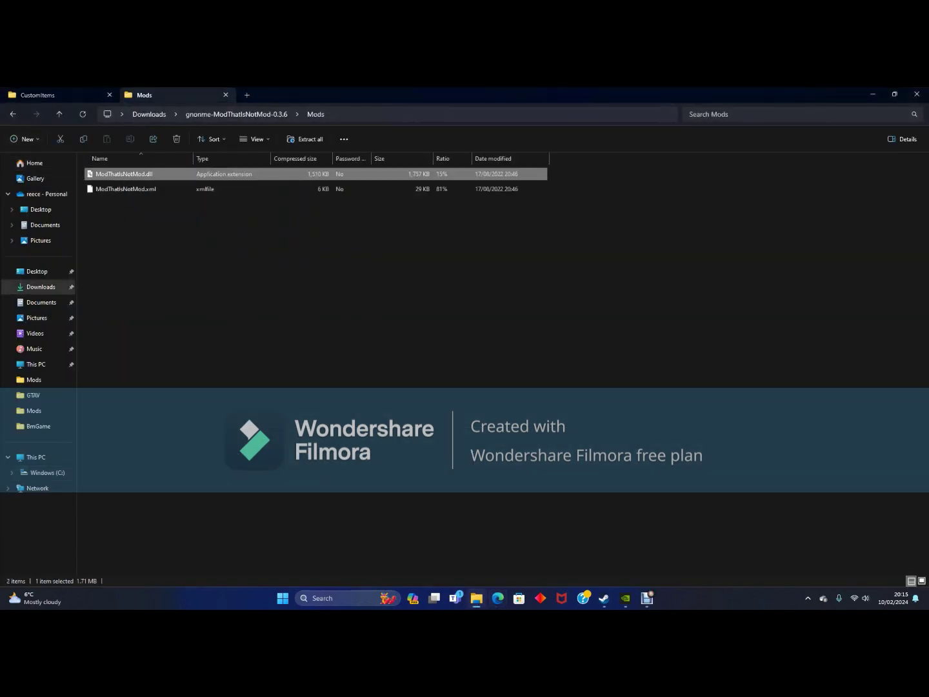
pyautogui.hotkey('alt', 'Left')
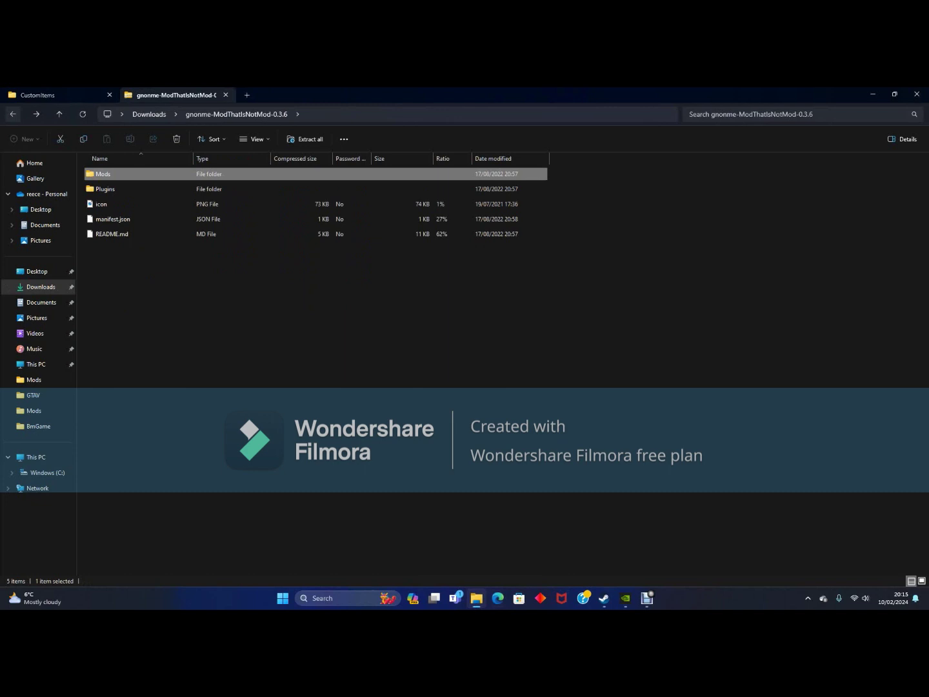
pyautogui.hotkey('alt', 'Left')
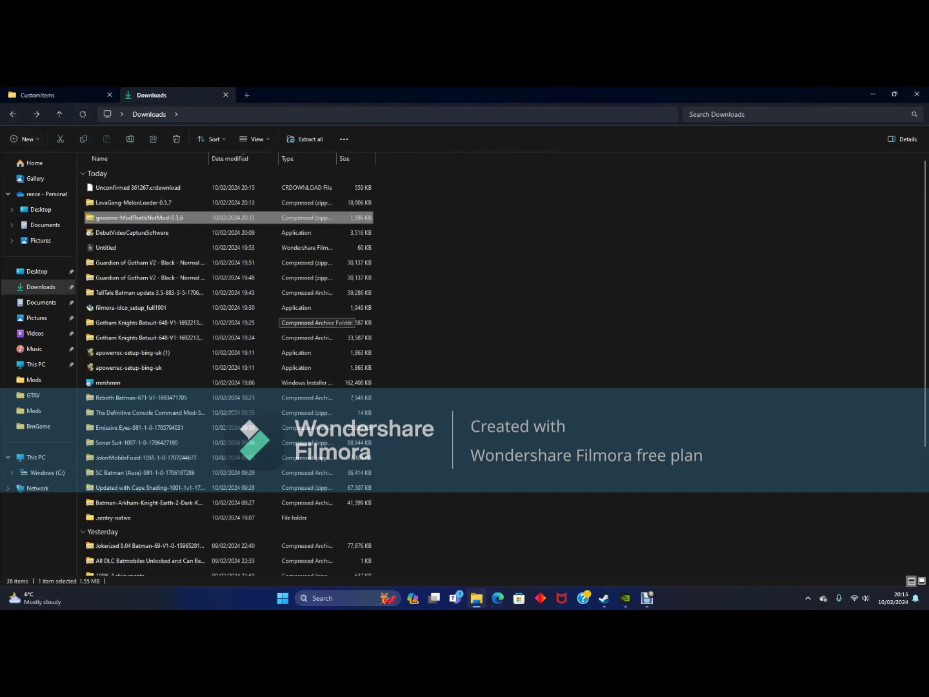
pyautogui.click(39, 95)
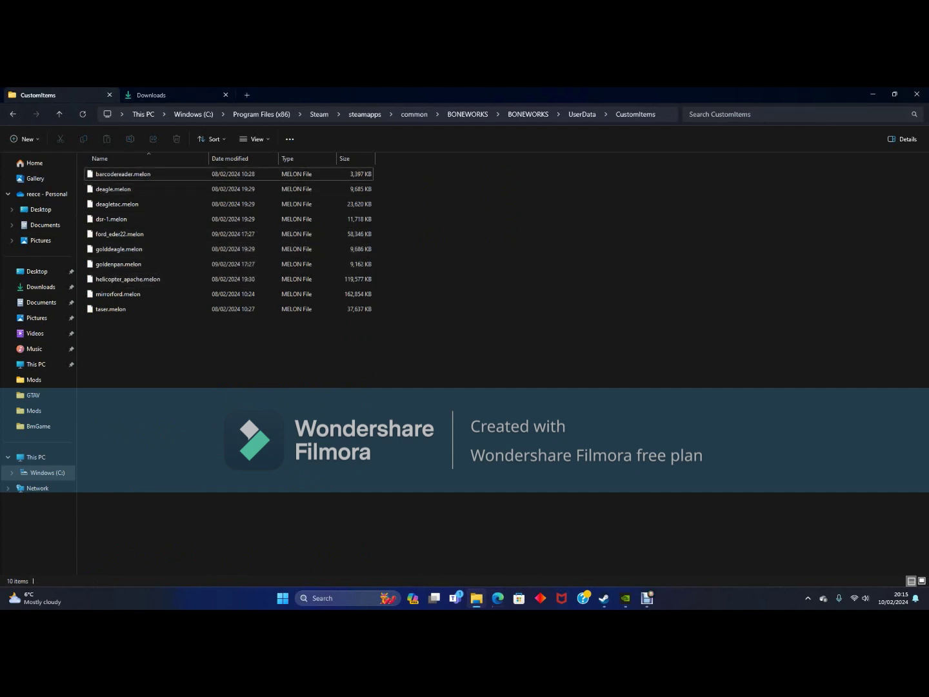
# Step: Switch back to Microsoft Edge, start a second manual download of FollowFord and cancel that duplicate
pyautogui.moveTo(498, 598)
pyautogui.click(498, 549)
pyautogui.click(586, 277)
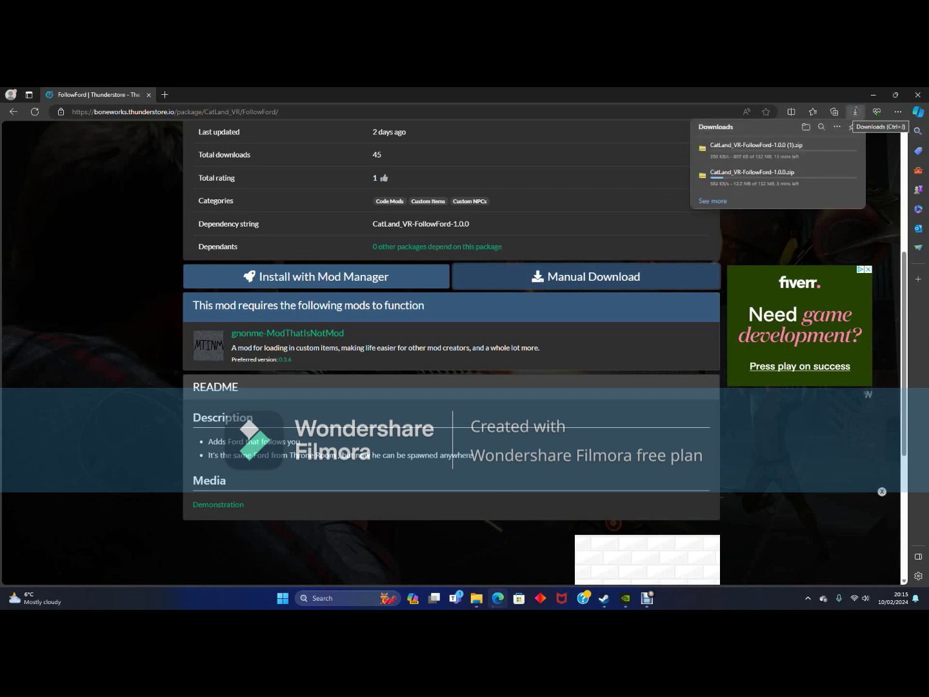
pyautogui.click(845, 148)
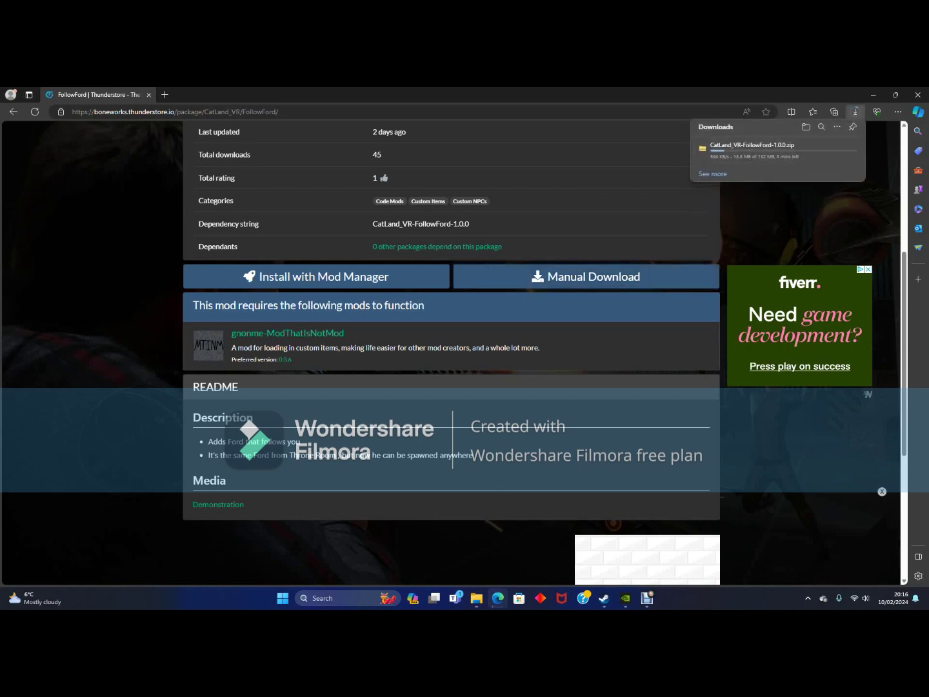
# Step: Leave the FollowFord page for the Boneworks mod list and look through the mods listed there
pyautogui.scroll(5, 451, 355)
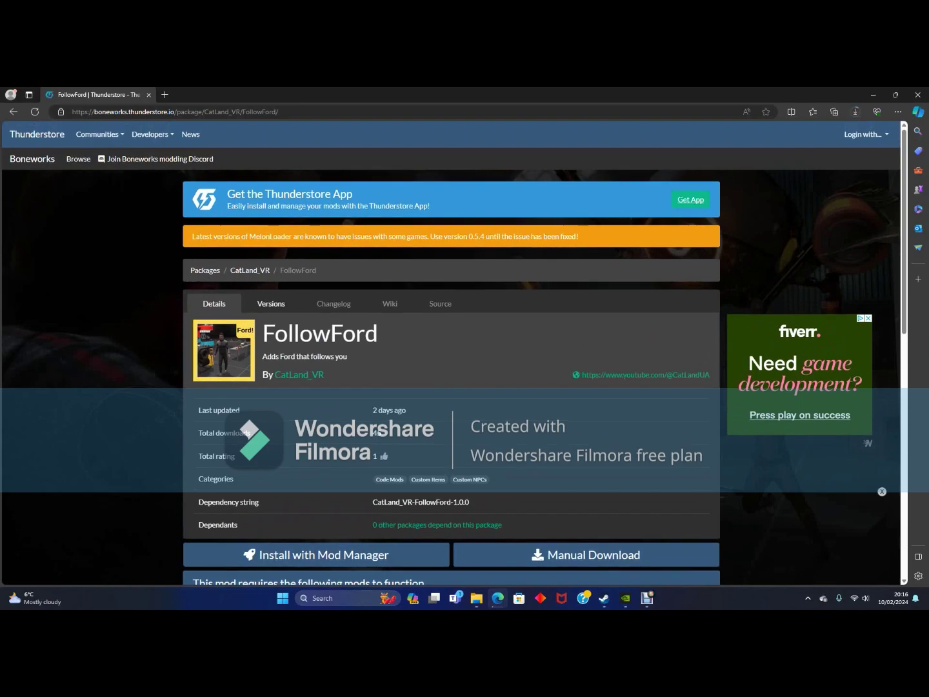
pyautogui.click(14, 111)
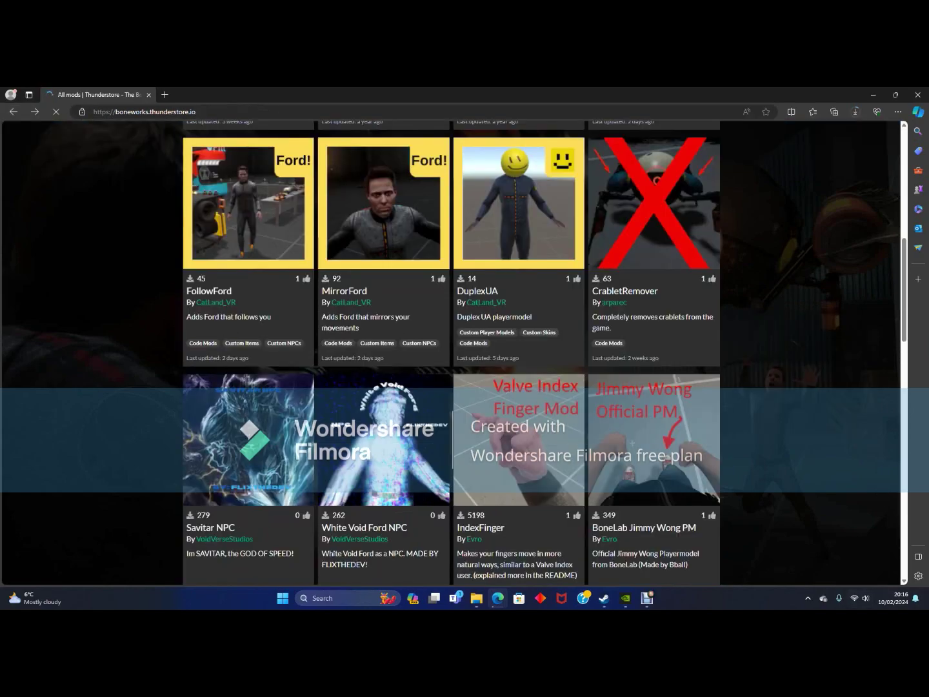
pyautogui.scroll(-9, 868, 257)
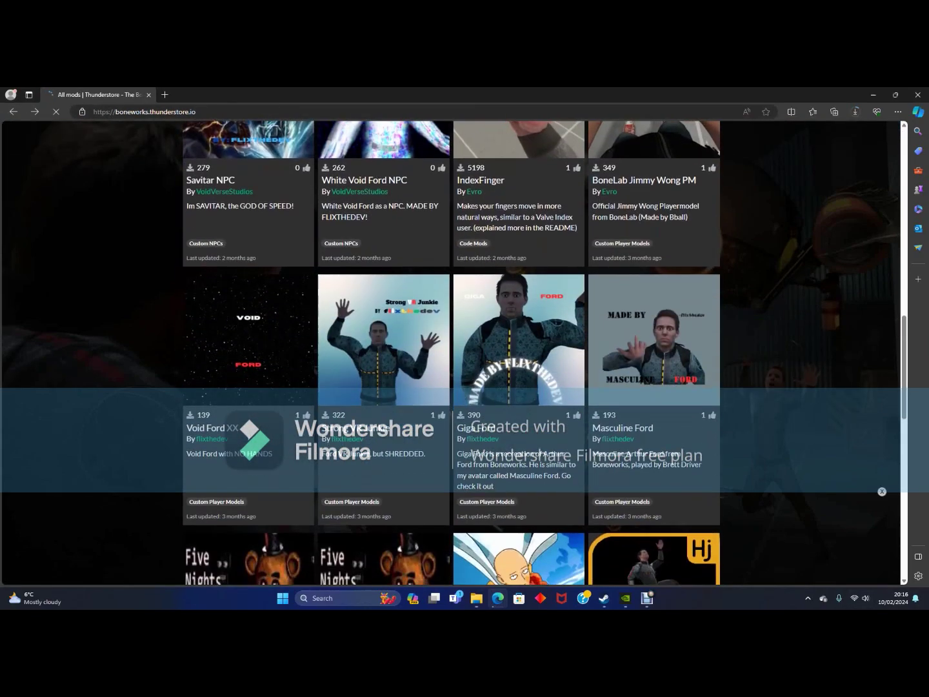
pyautogui.scroll(8, 868, 257)
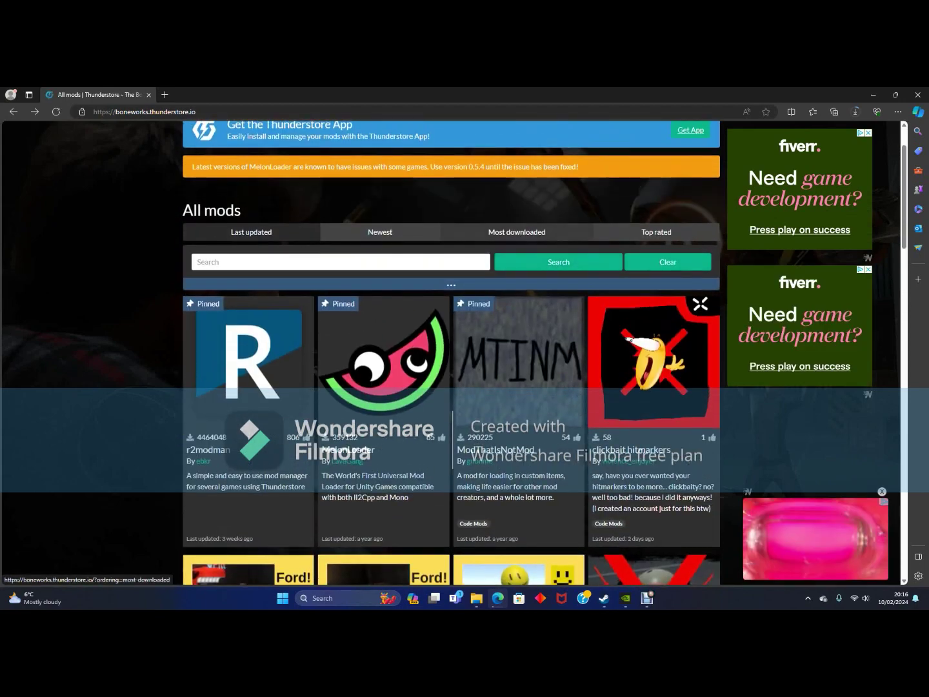
# Step: Order the Boneworks mod list by most downloaded and look through the mods on its first page
pyautogui.scroll(-3, 452, 355)
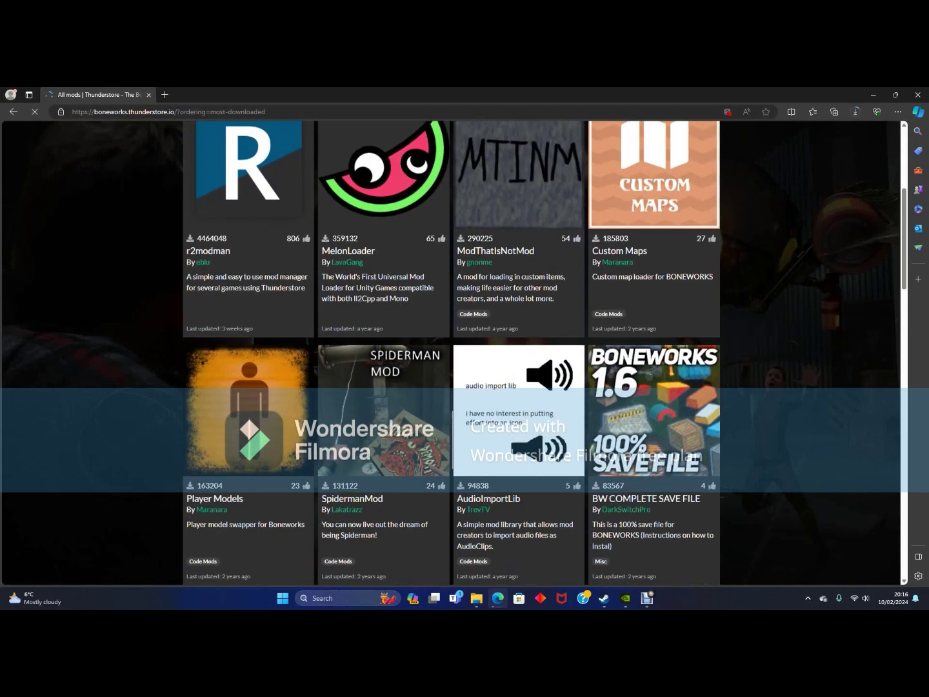
pyautogui.scroll(1, 520, 290)
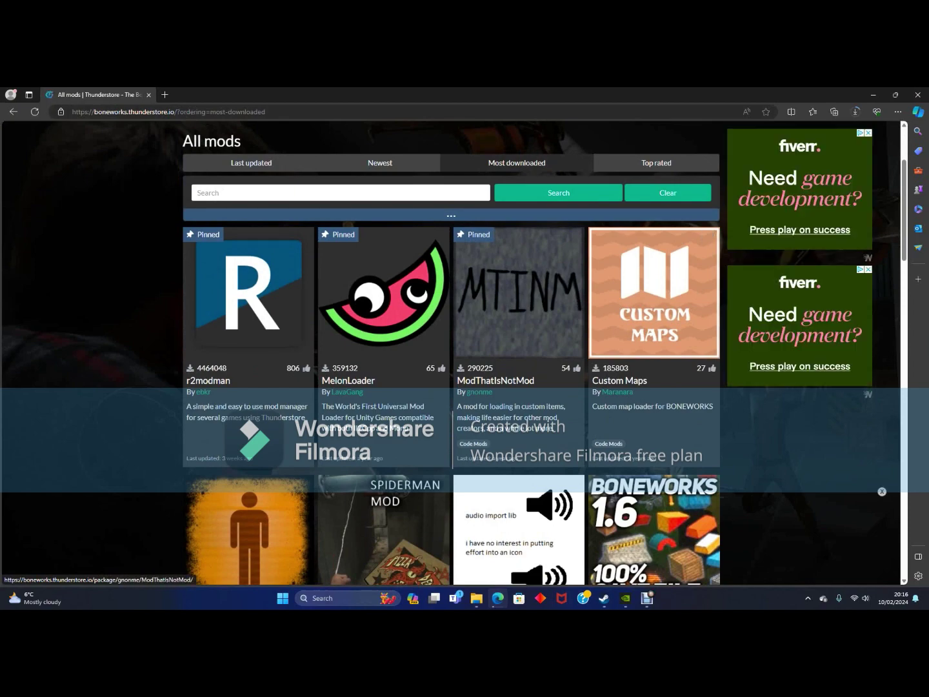
pyautogui.scroll(-4, 451, 353)
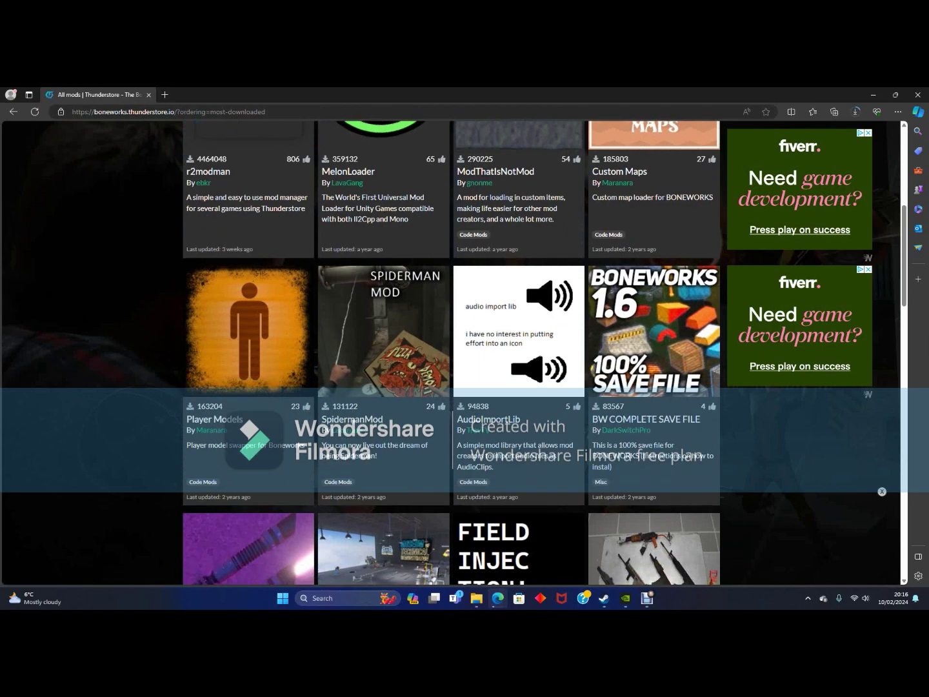
pyautogui.scroll(-4, 653, 362)
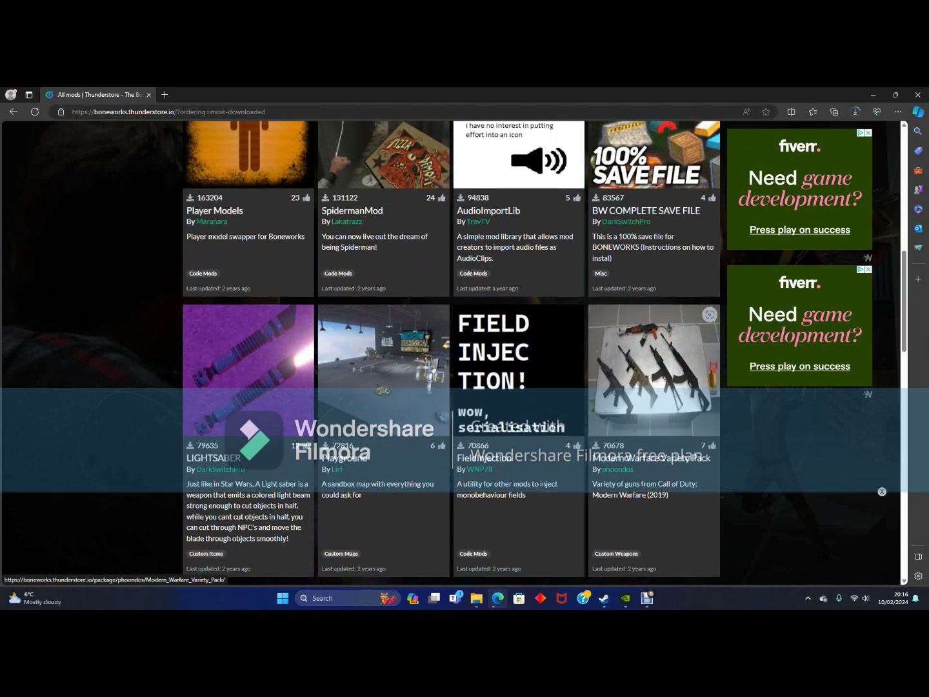
pyautogui.scroll(-5, 520, 361)
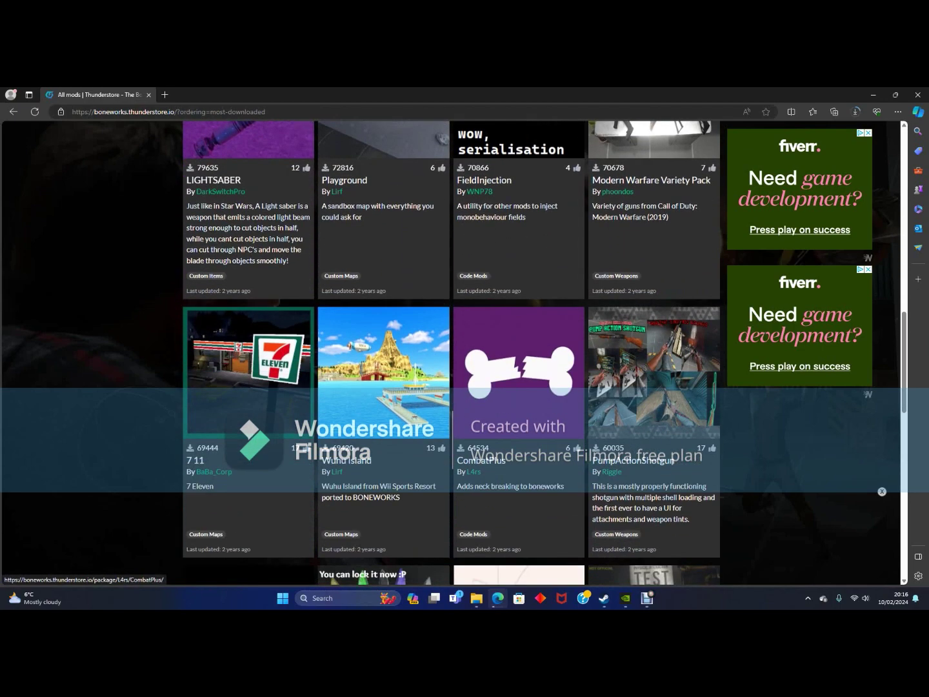
pyautogui.scroll(-1, 452, 362)
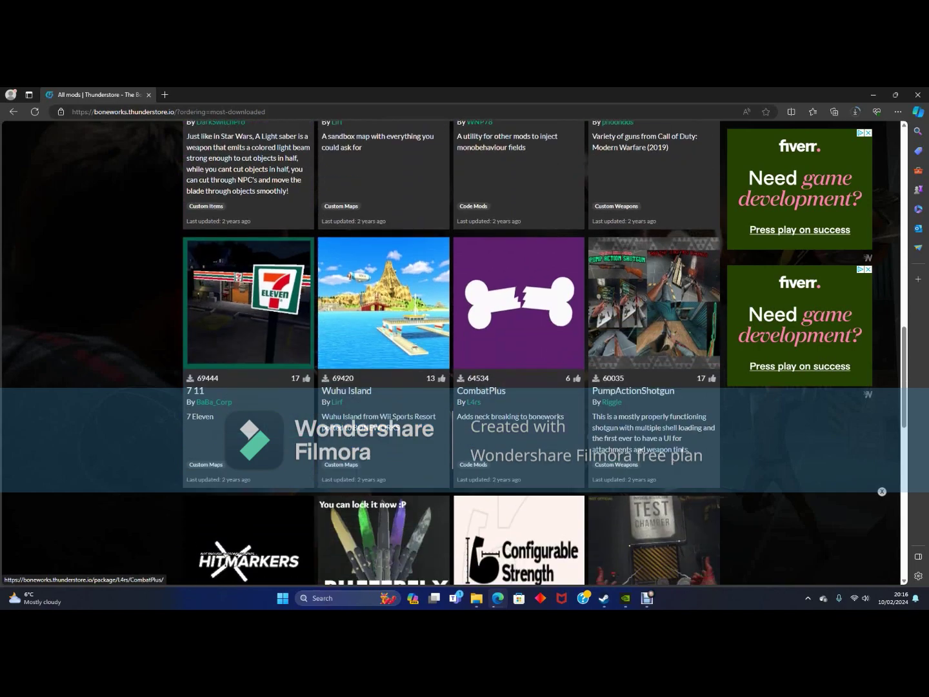
pyautogui.scroll(-2, 379, 455)
pyautogui.scroll(3, 379, 455)
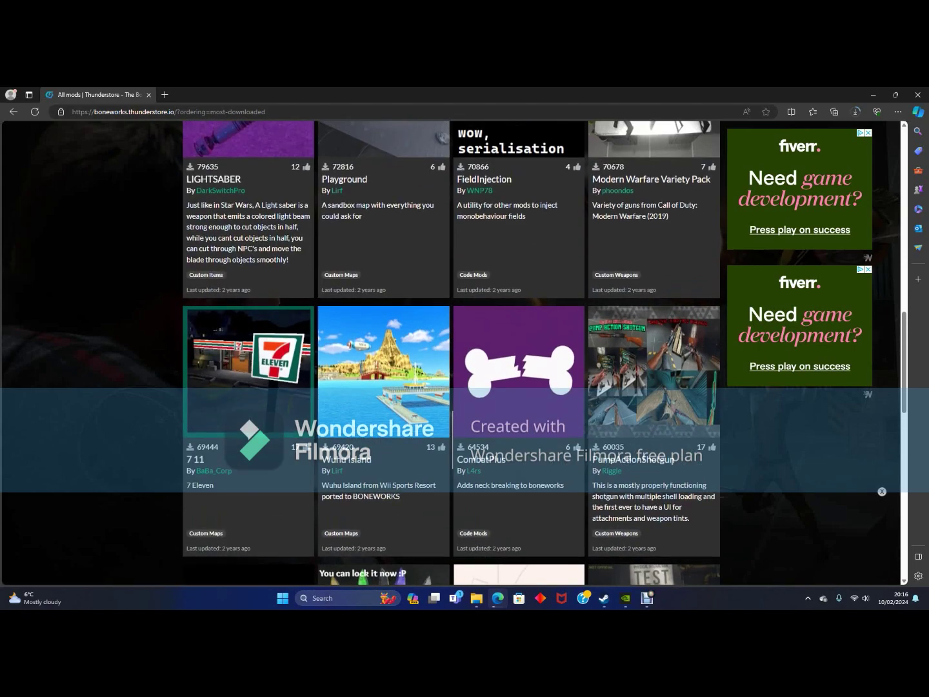
pyautogui.scroll(-8, 380, 454)
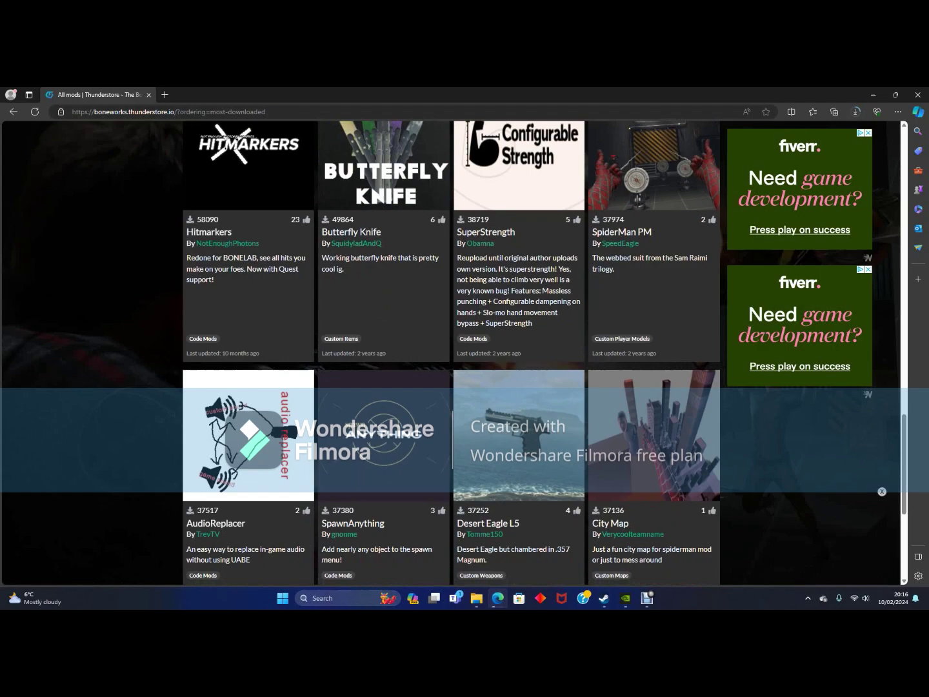
pyautogui.scroll(-2, 451, 362)
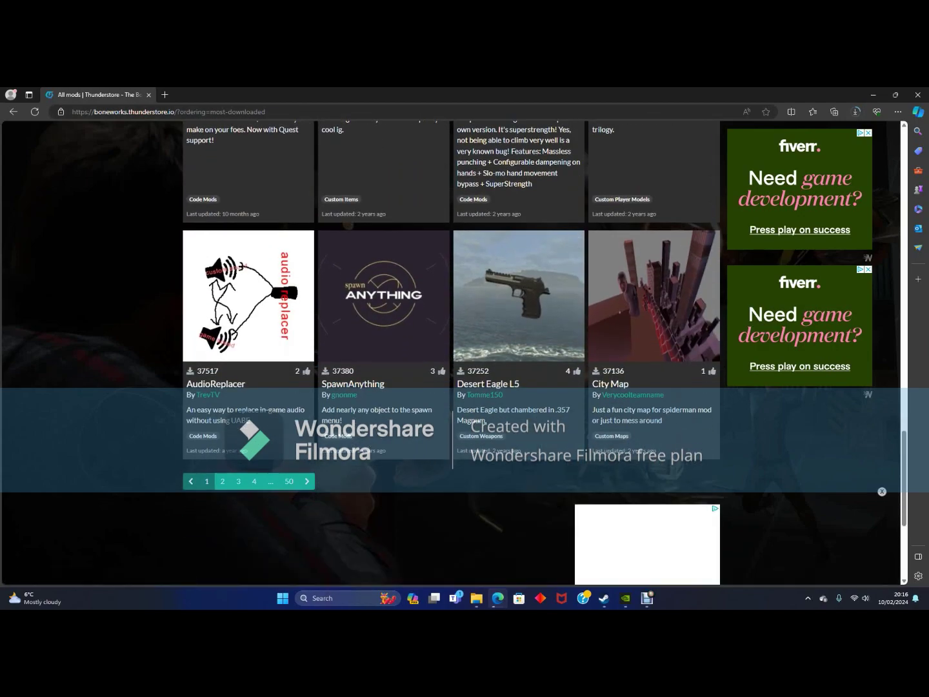
pyautogui.scroll(10, 379, 515)
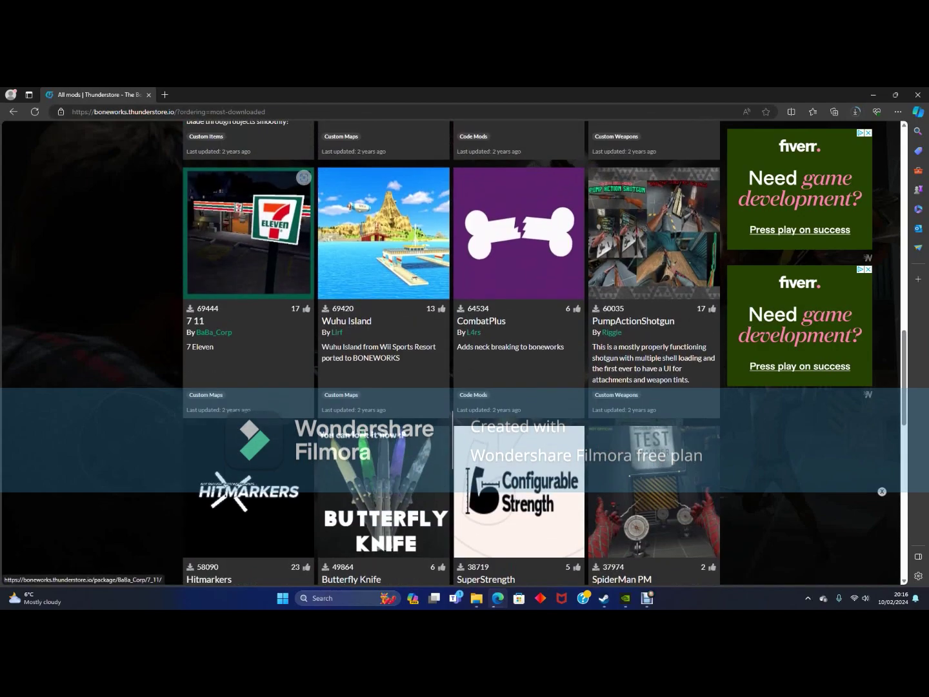
pyautogui.scroll(5, 380, 515)
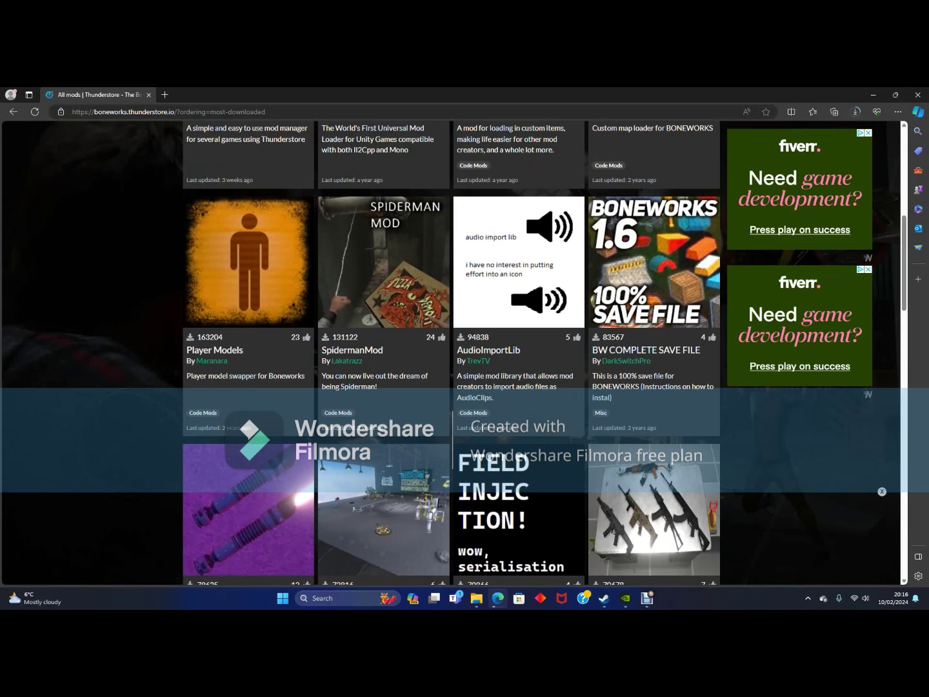
pyautogui.scroll(-1, 516, 465)
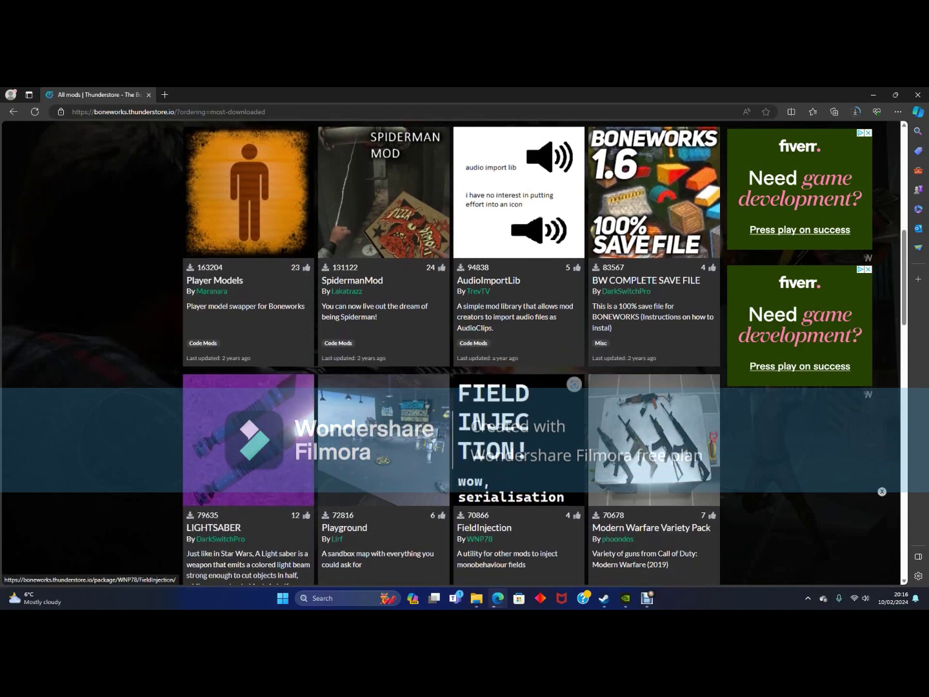
pyautogui.scroll(-6, 516, 420)
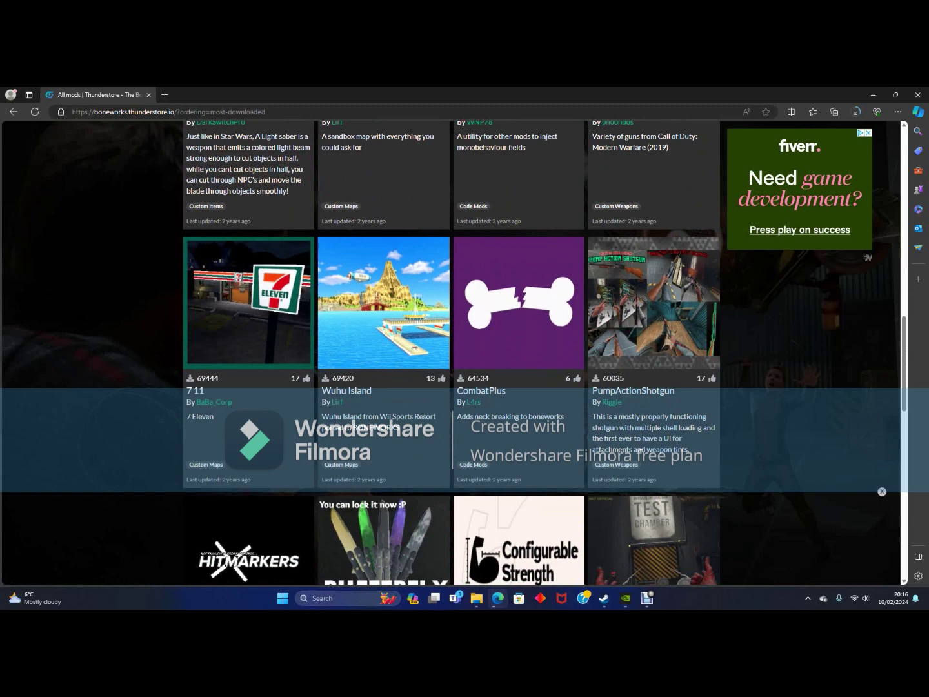
pyautogui.scroll(-2, 380, 464)
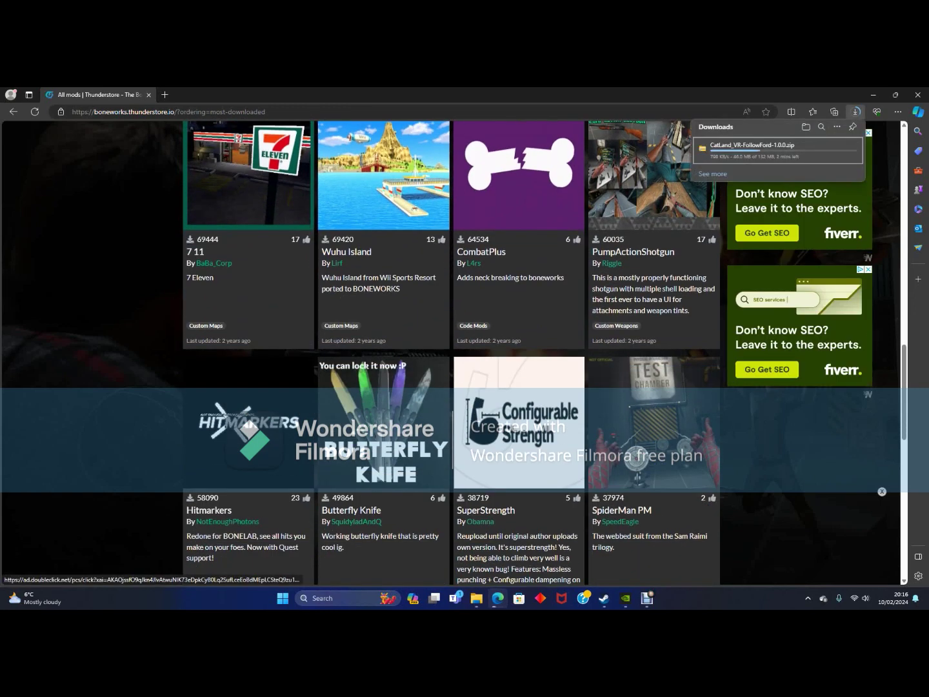
pyautogui.scroll(2, 379, 454)
pyautogui.scroll(-6, 380, 195)
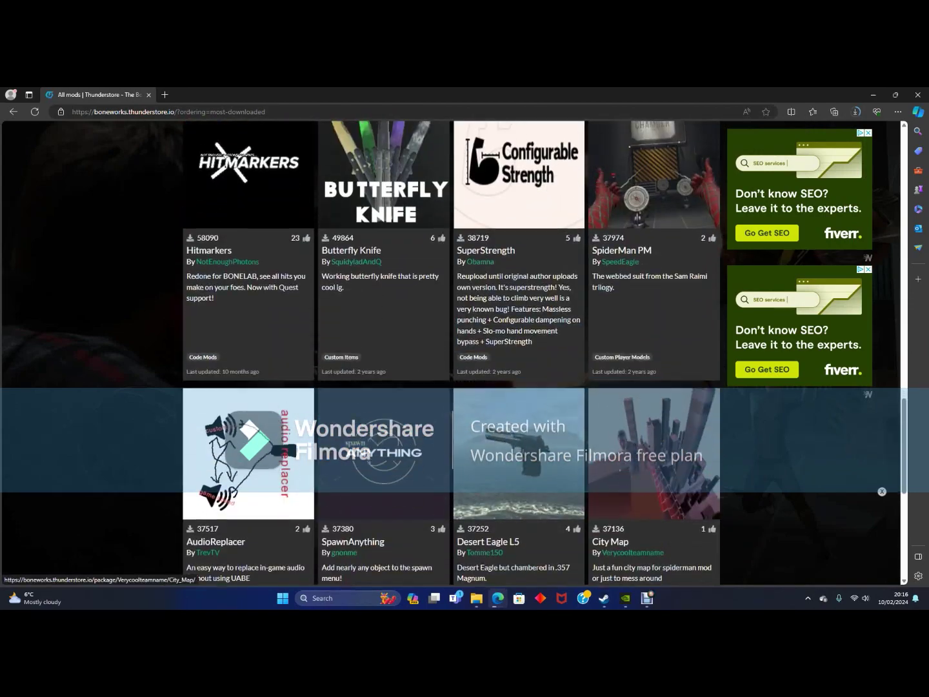
pyautogui.scroll(-2, 379, 176)
pyautogui.scroll(3, 380, 175)
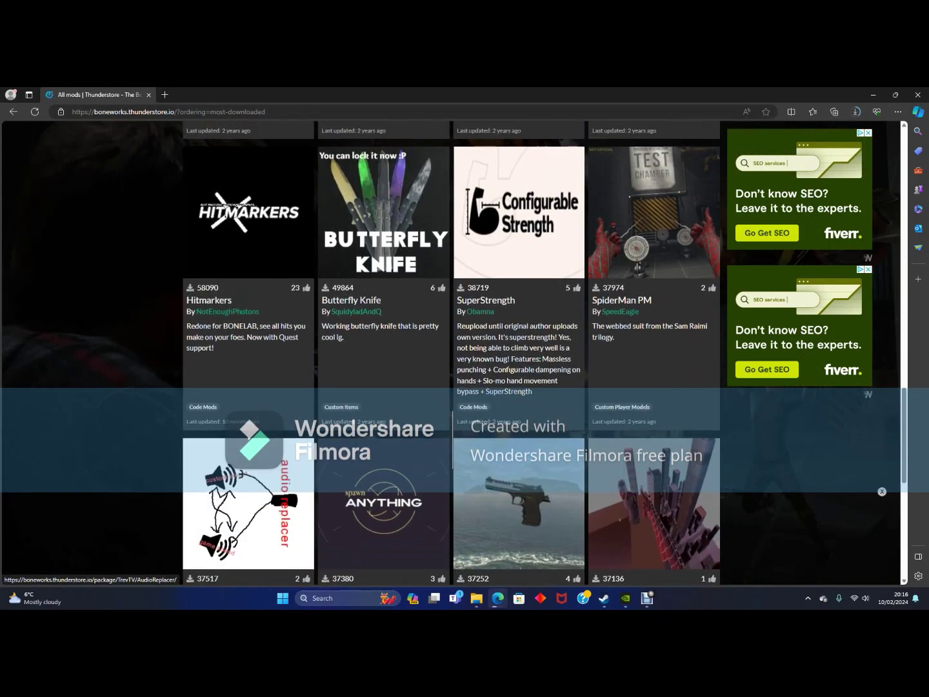
# Step: Go to page 2 of the most downloaded Boneworks mods and look through the weapons, NPCs and code mods there
pyautogui.scroll(-6, 380, 175)
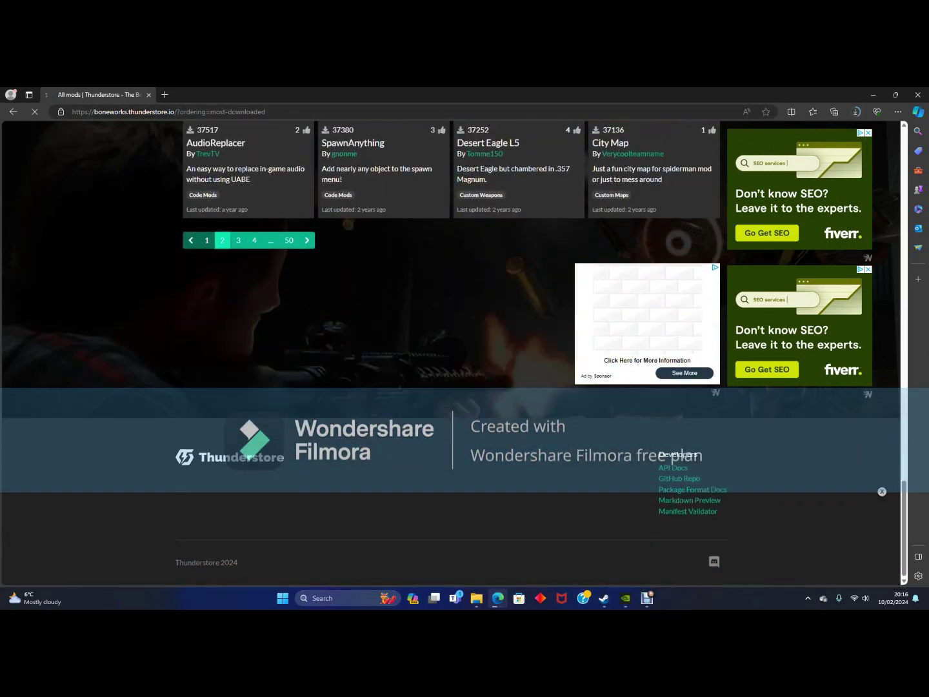
pyautogui.scroll(-5, 451, 355)
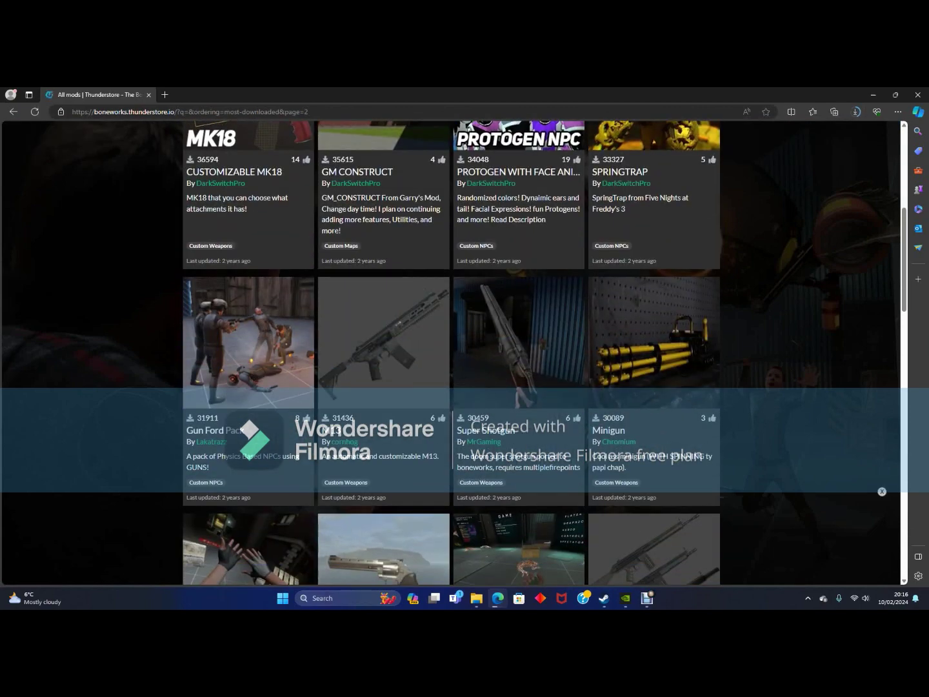
pyautogui.scroll(-1, 303, 215)
pyautogui.scroll(-2, 304, 216)
pyautogui.scroll(1, 304, 215)
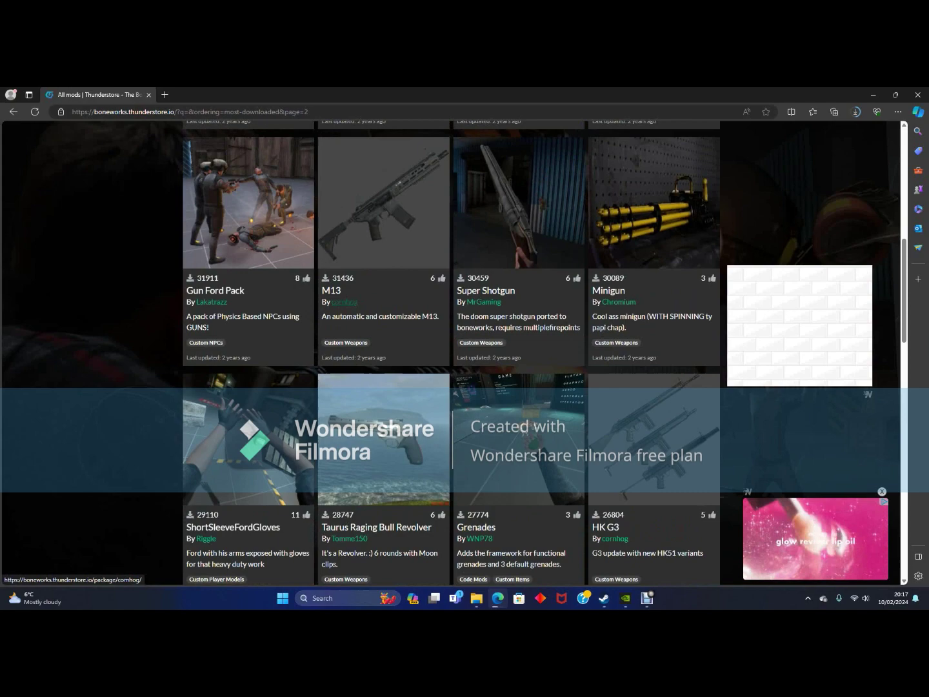
pyautogui.scroll(-2, 344, 301)
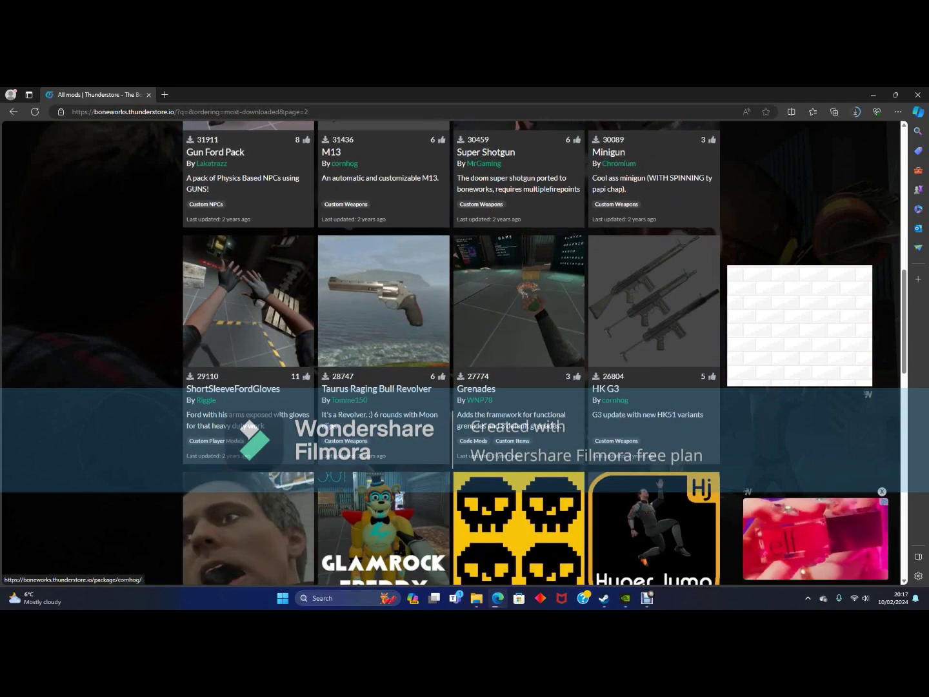
pyautogui.scroll(-4, 345, 291)
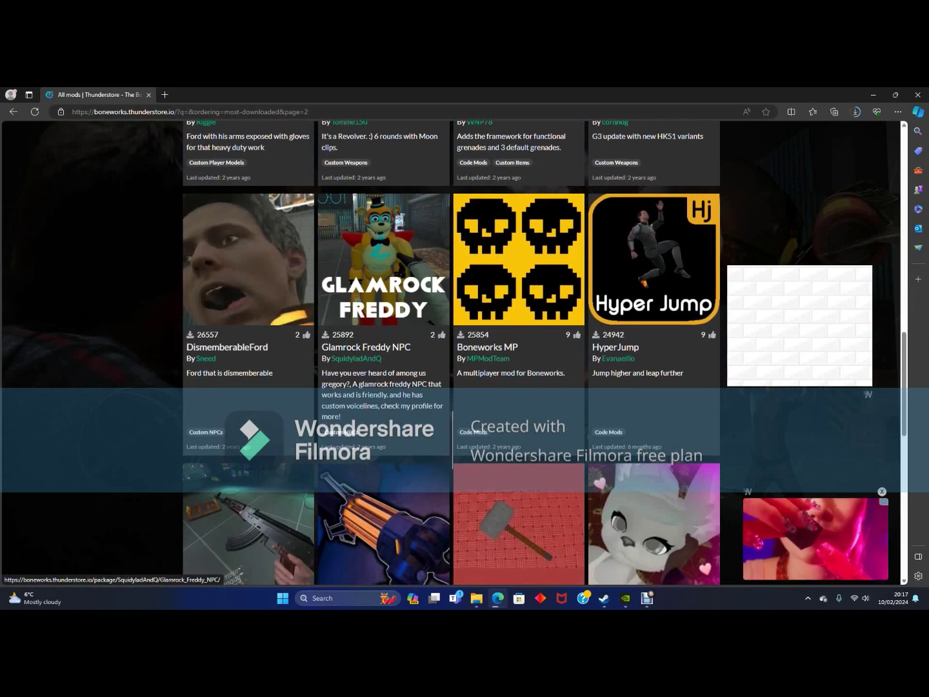
pyautogui.scroll(-7, 345, 290)
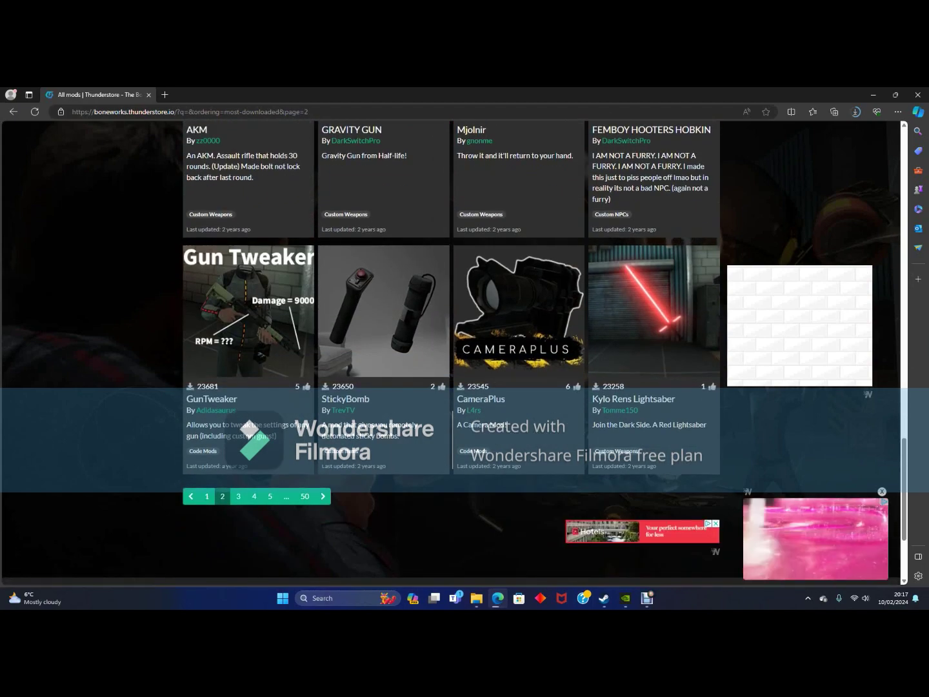
# Step: Go to page 3 of the most downloaded Boneworks mods and browse its entries
pyautogui.scroll(-1, 450, 352)
pyautogui.click(238, 427)
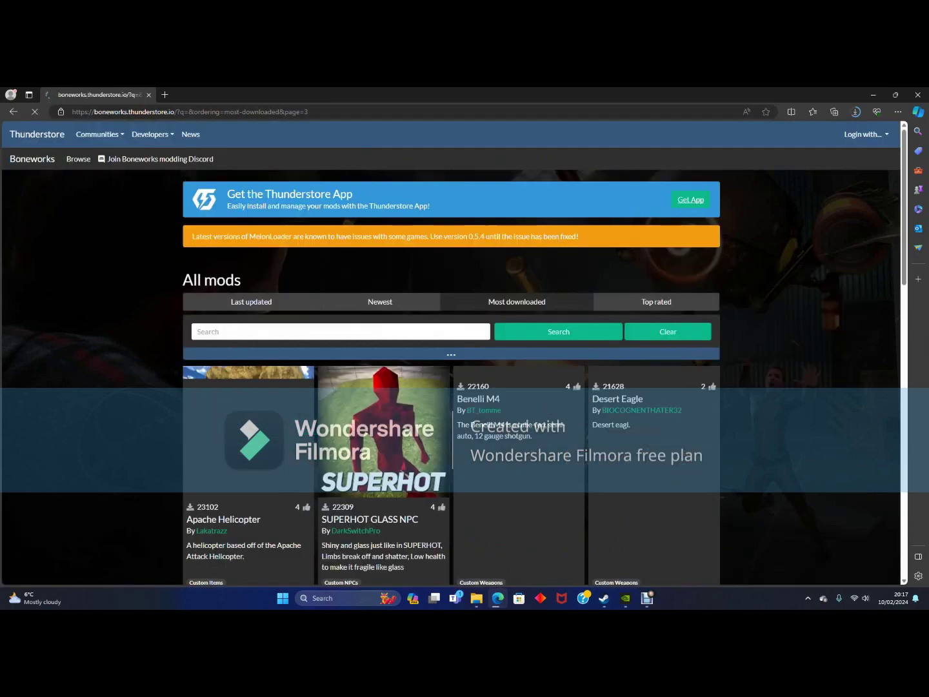
pyautogui.scroll(-3, 454, 359)
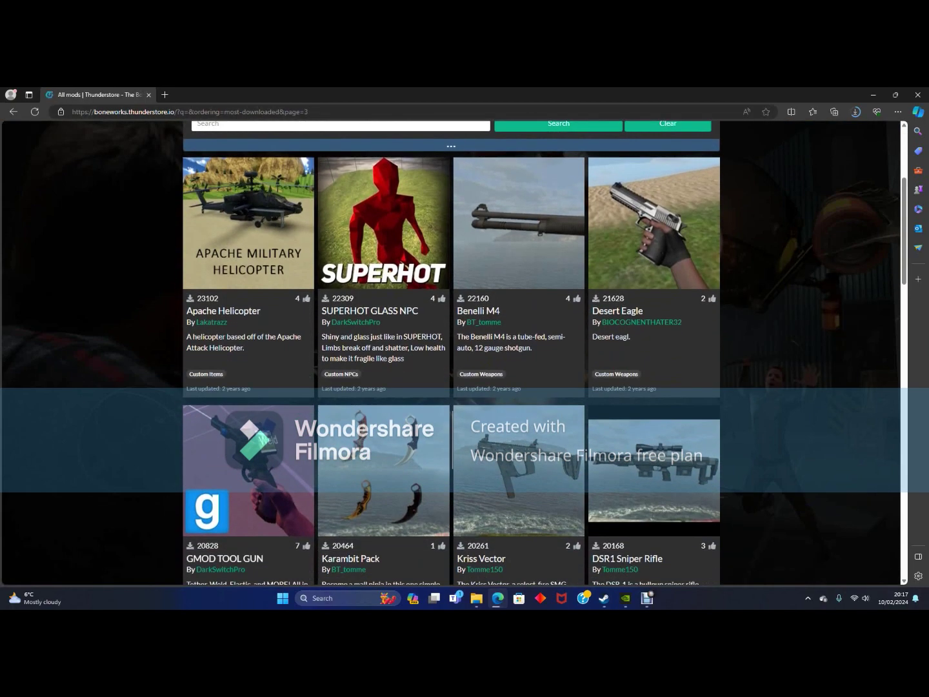
pyautogui.scroll(-8, 451, 353)
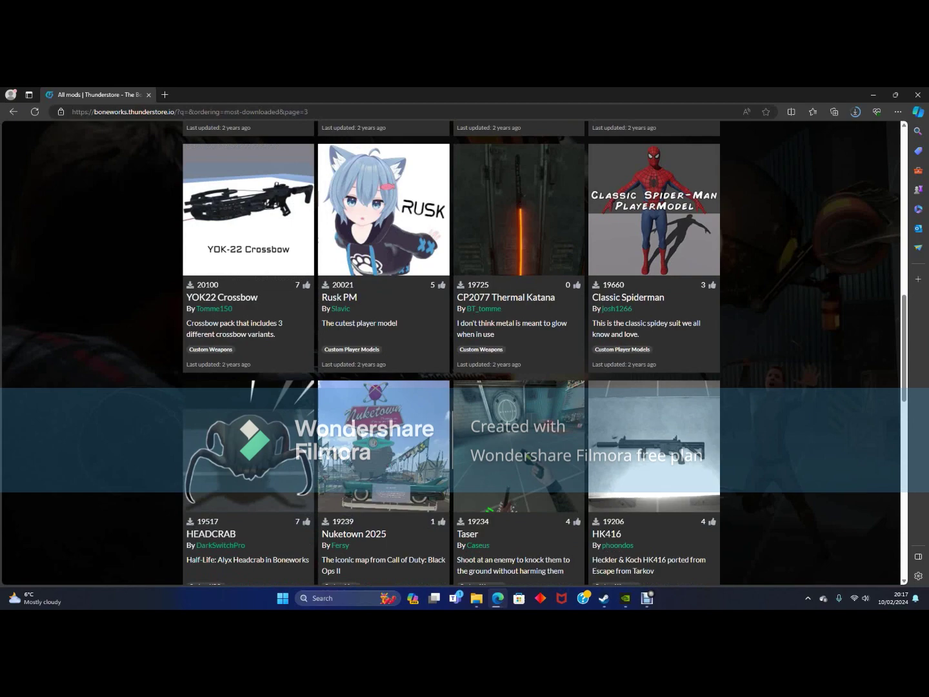
pyautogui.scroll(-8, 452, 353)
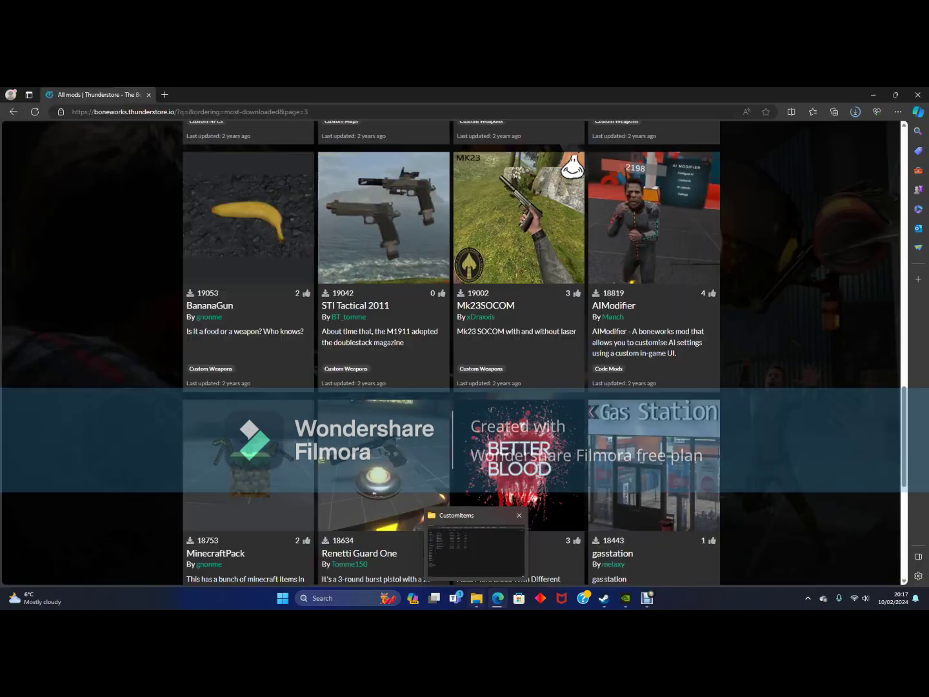
# Step: Open page 4 of the most downloaded Boneworks mods, view its first entries and check the FollowFord download's progress
pyautogui.scroll(-3, 450, 348)
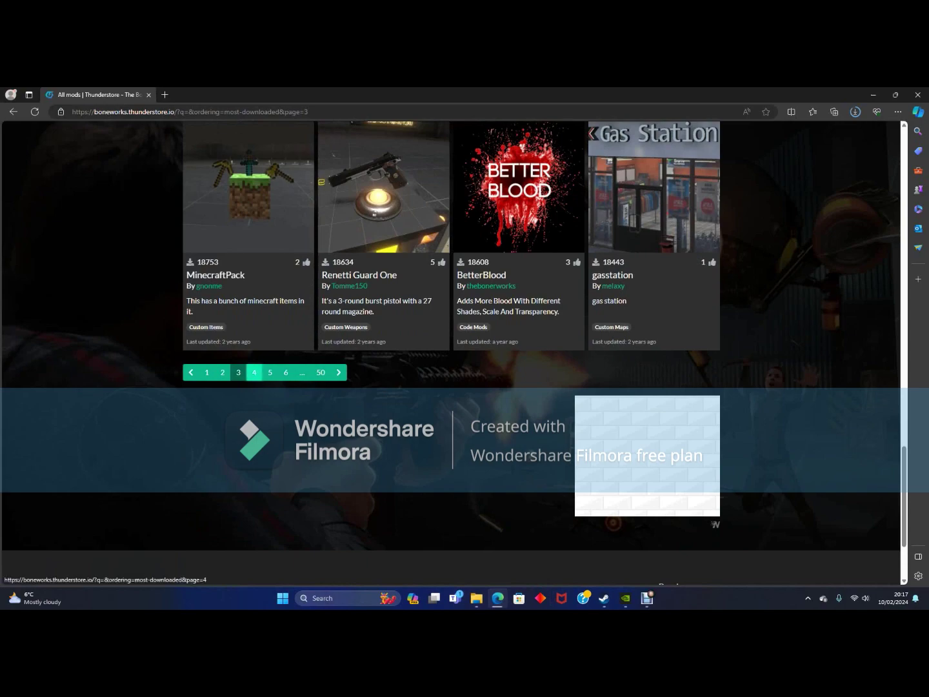
pyautogui.click(254, 372)
pyautogui.scroll(-3, 256, 375)
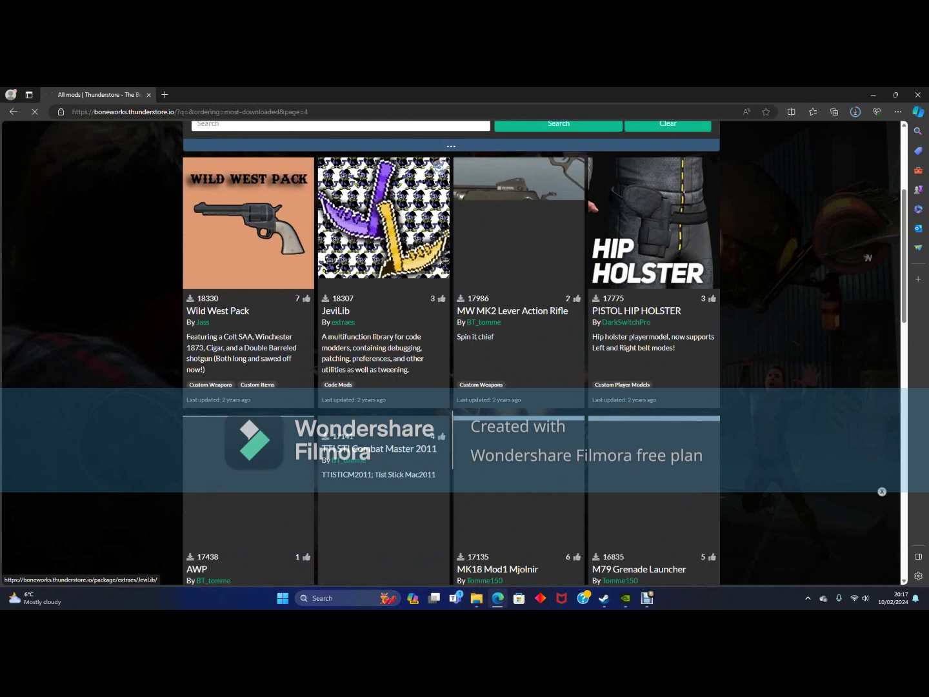
pyautogui.scroll(-2, 383, 291)
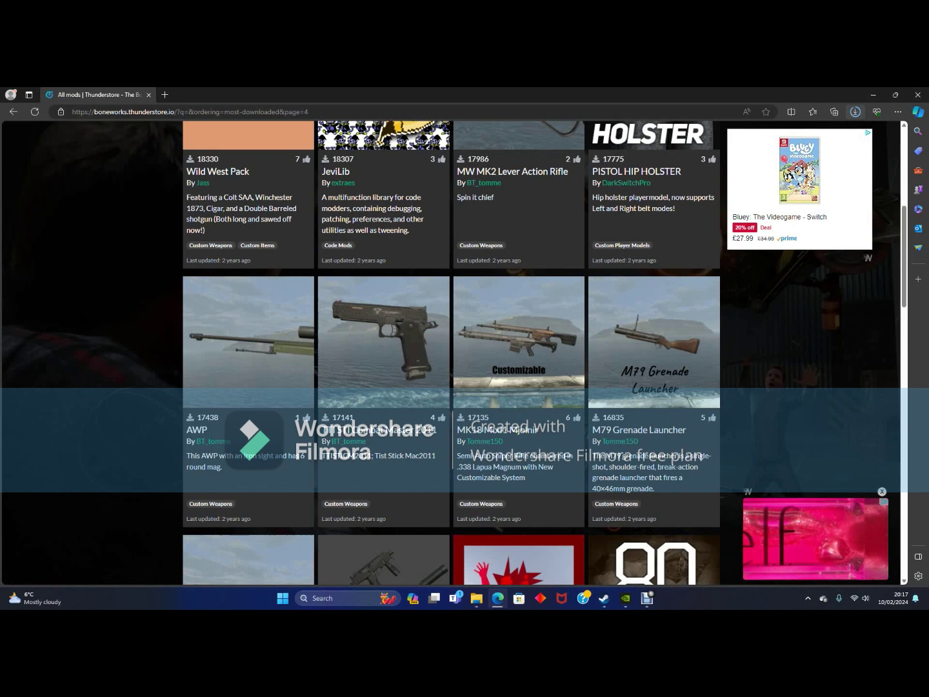
pyautogui.click(855, 113)
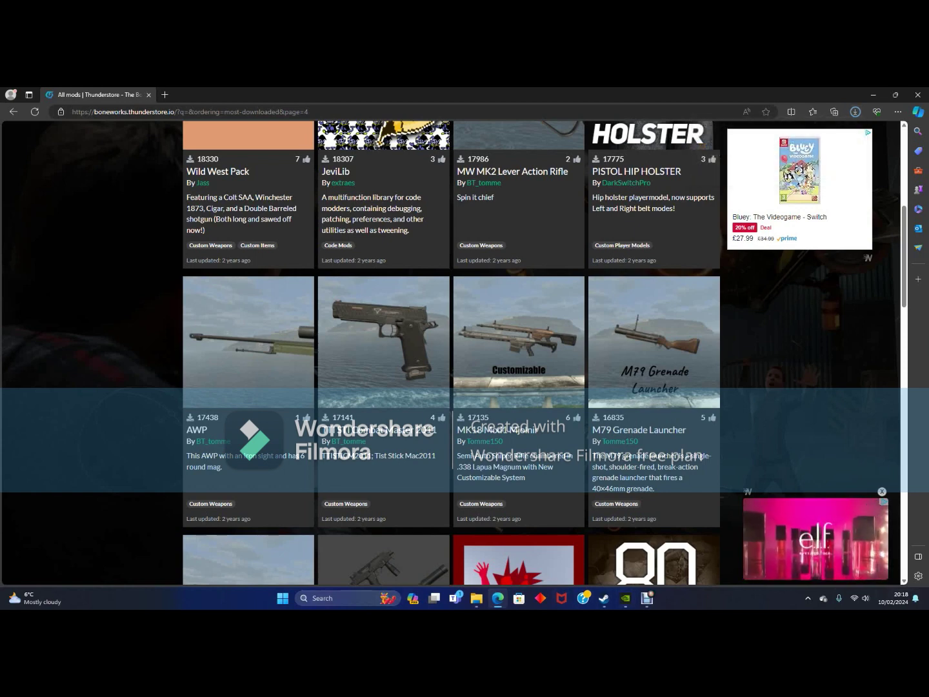
# Step: Switch to File Explorer, go up to the BONEWORKS game folder and show the path through UserData back into CustomItems
pyautogui.click(476, 598)
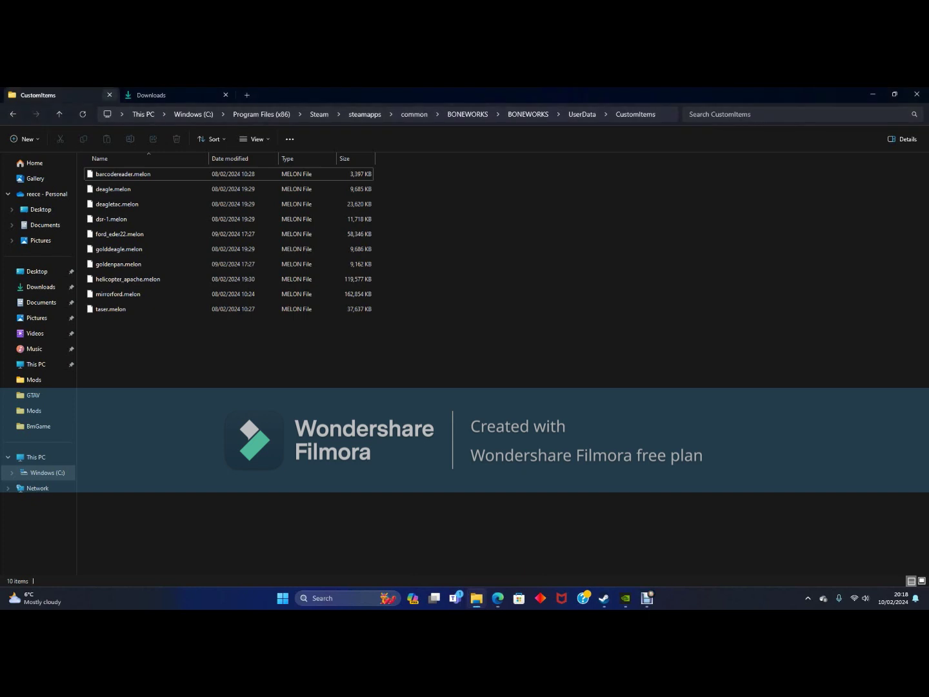
pyautogui.hotkey('alt', 'Up')
pyautogui.hotkey('alt', 'Up')
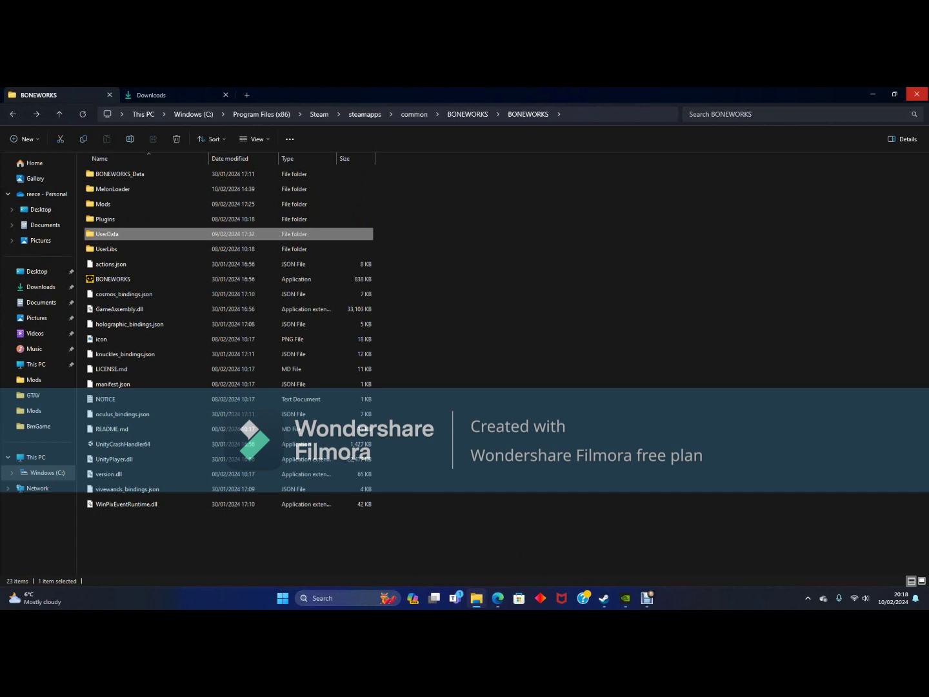
pyautogui.doubleClick(130, 234)
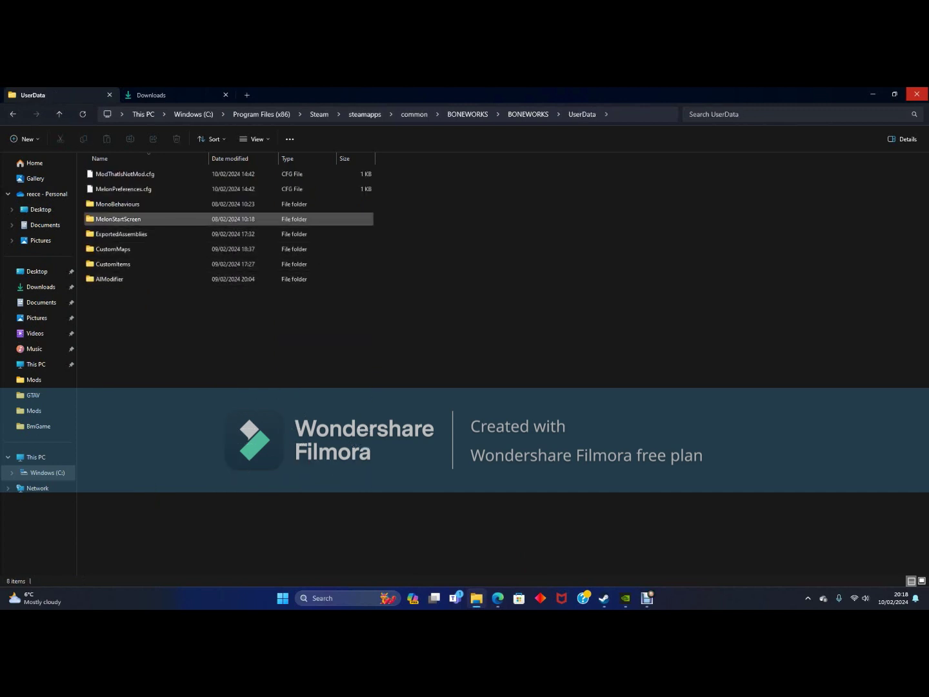
pyautogui.press('Down')
pyautogui.press('Down')
pyautogui.press('Down')
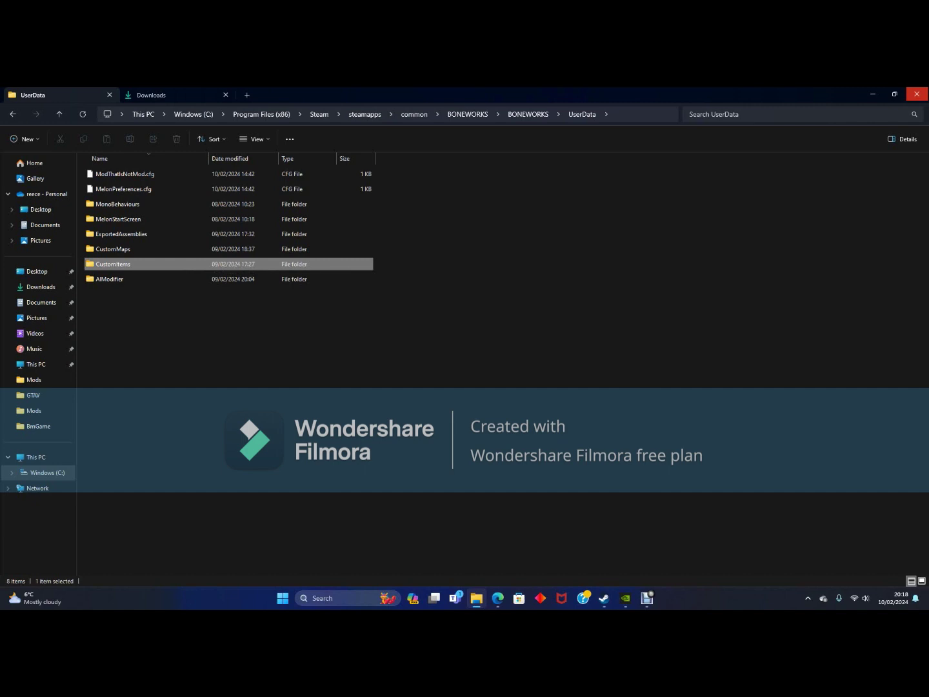
pyautogui.press('Return')
pyautogui.press('Down')
pyautogui.press('Down')
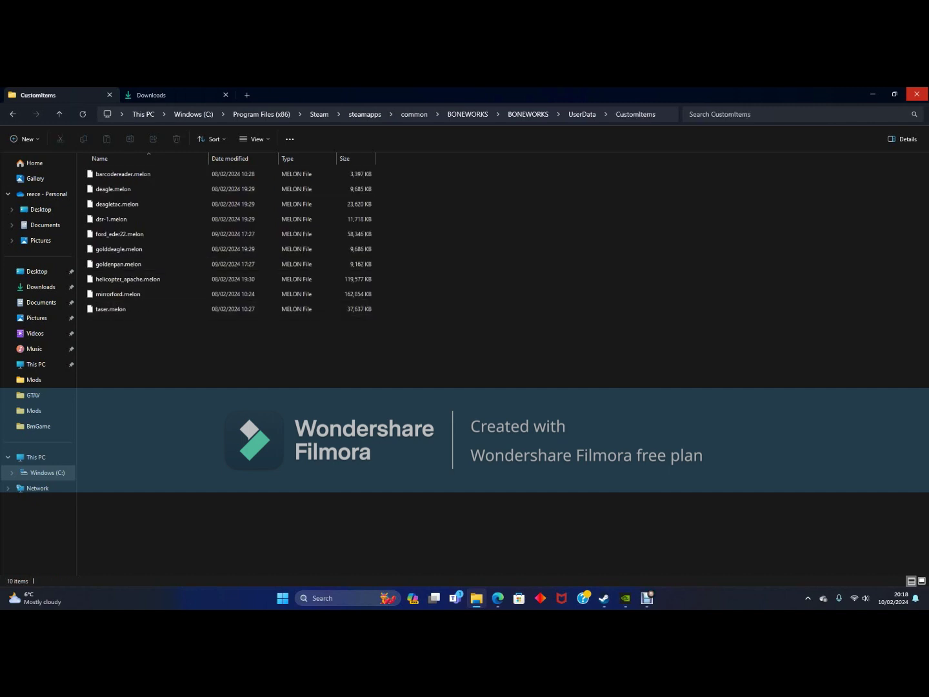
# Step: Open the downloaded CatLand_VR-FollowFord-1.0.0 archive in Downloads and go through UserData into its CustomItems folder
pyautogui.hotkey('ctrl', 'Tab')
pyautogui.press('Down')
pyautogui.press('Down')
pyautogui.press('Up')
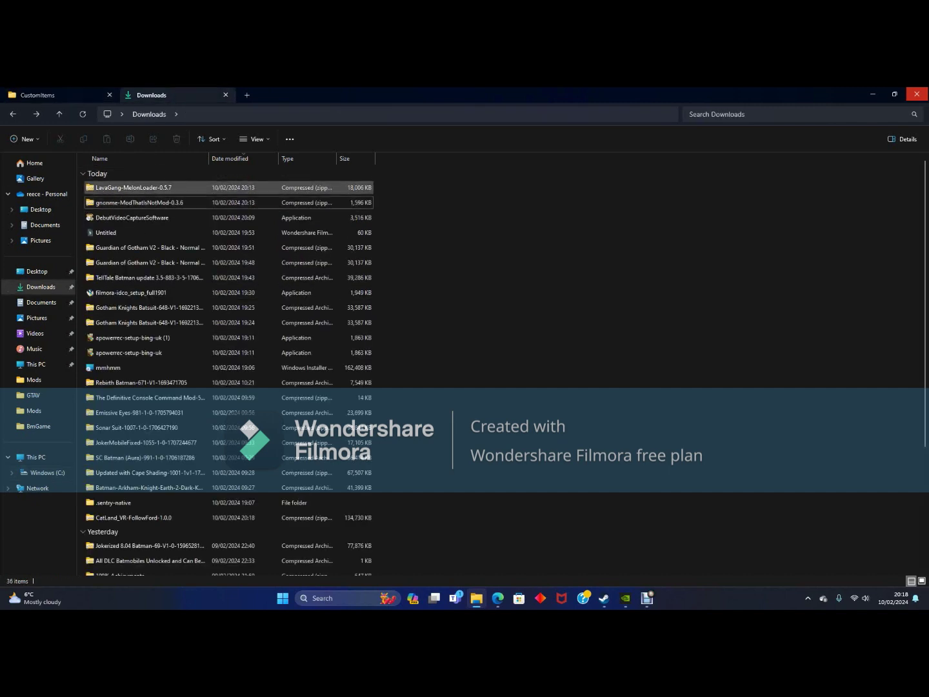
pyautogui.press('Up')
pyautogui.press('Down')
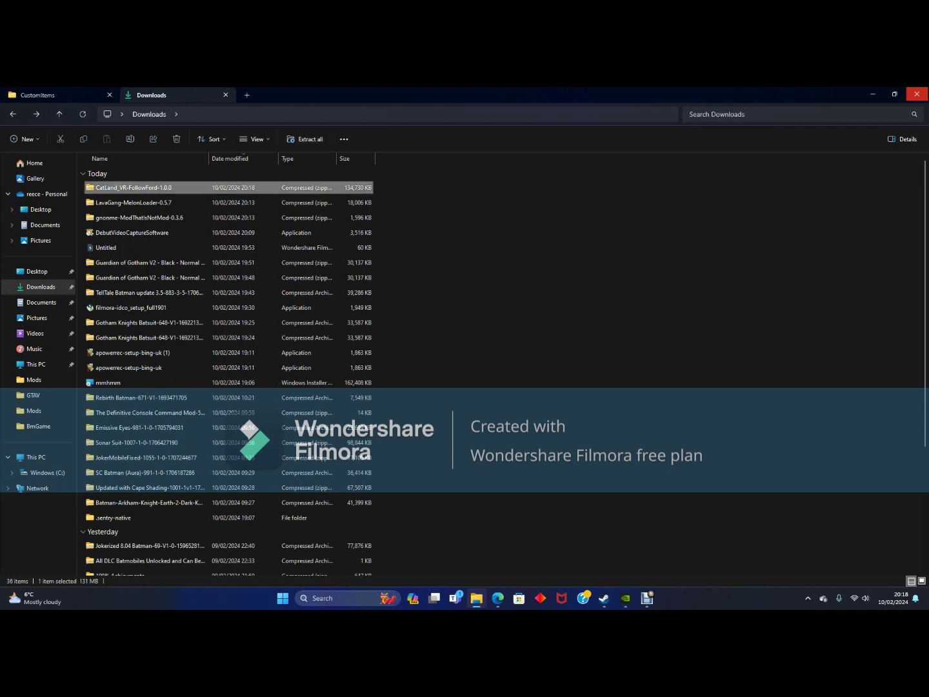
pyautogui.press('Return')
pyautogui.press('Return')
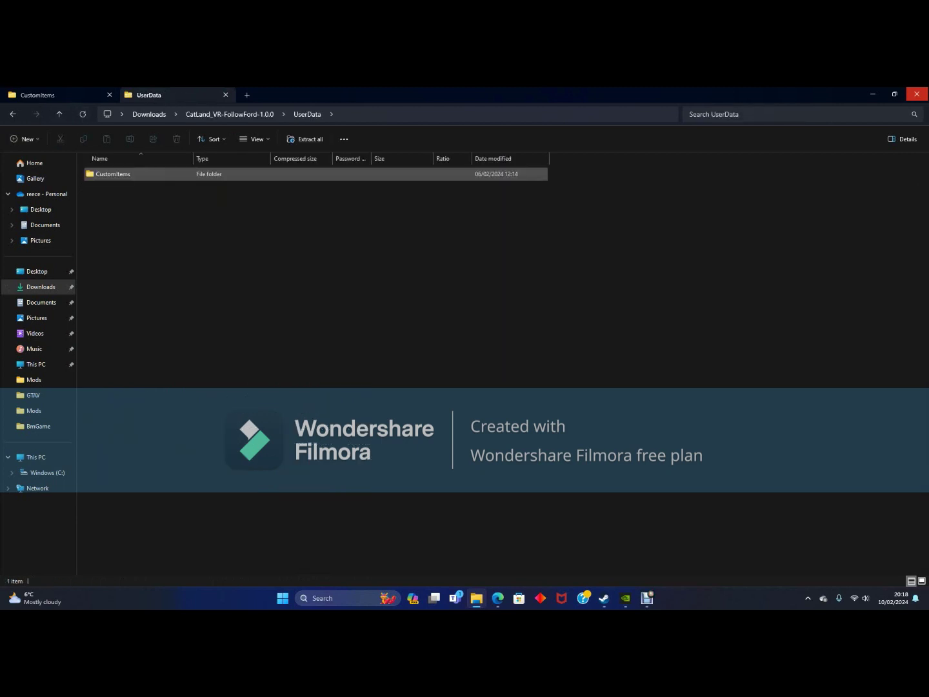
pyautogui.press('Return')
# Step: Copy followford.melon from the archive into the CustomItems folder under UserData in the BONEWORKS game folder
pyautogui.moveTo(139, 175); pyautogui.dragTo(146, 387)
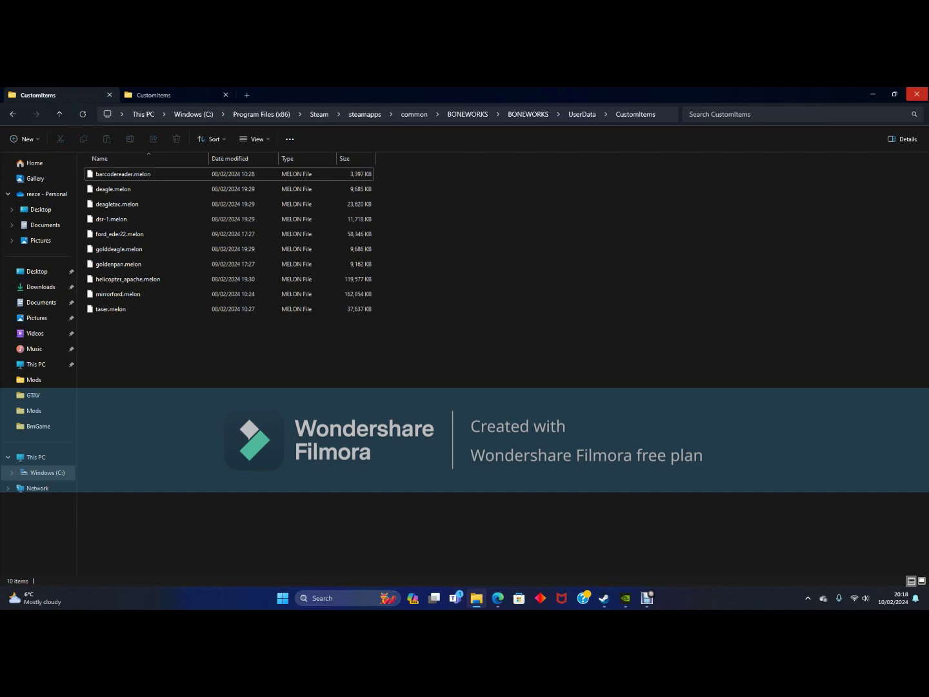
pyautogui.hotkey('ctrl', 'v')
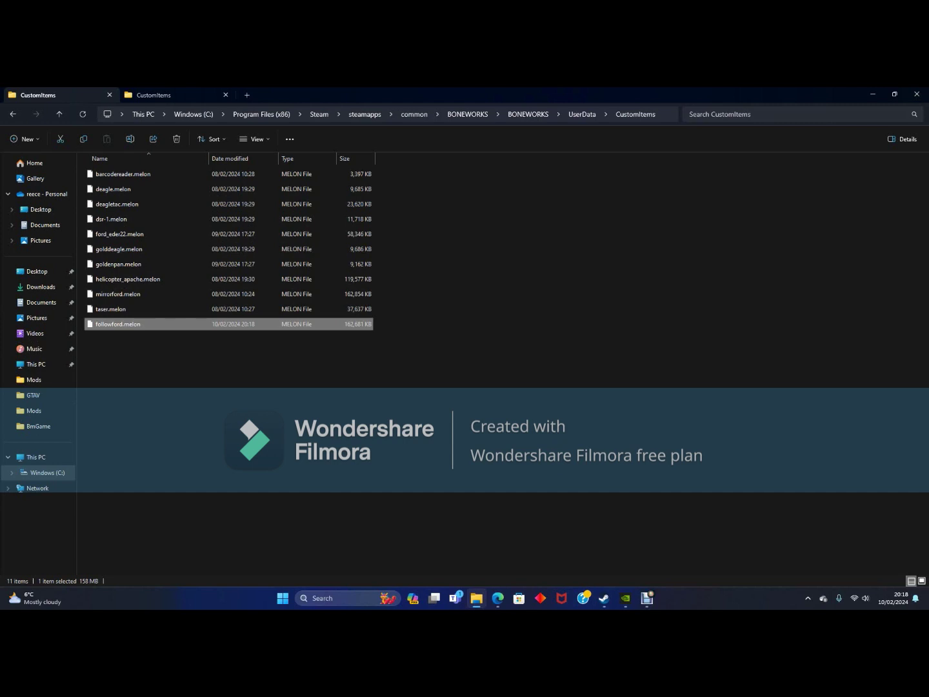
pyautogui.moveTo(647, 598)
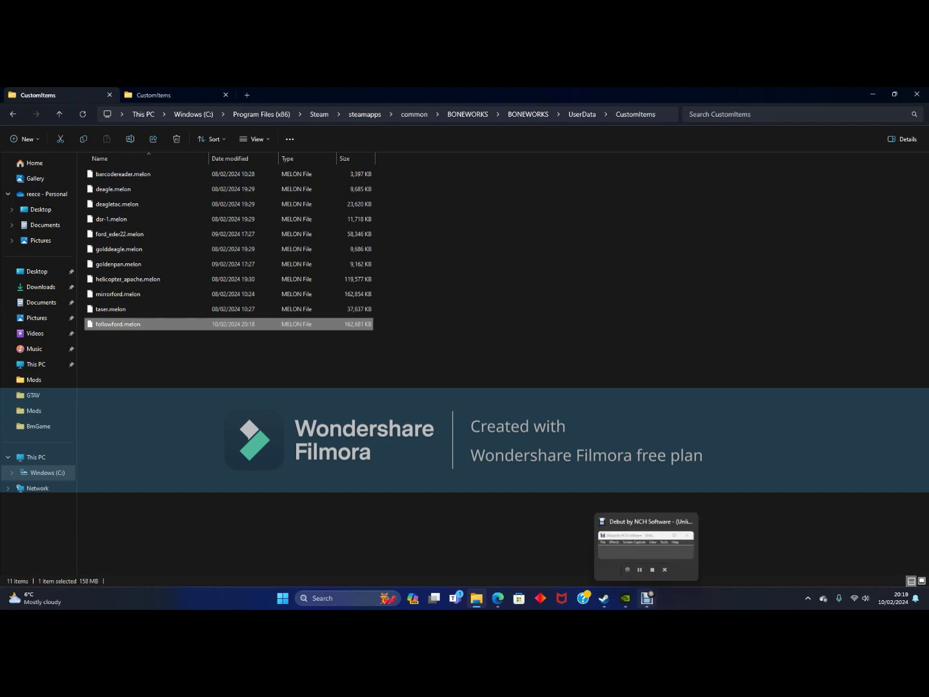